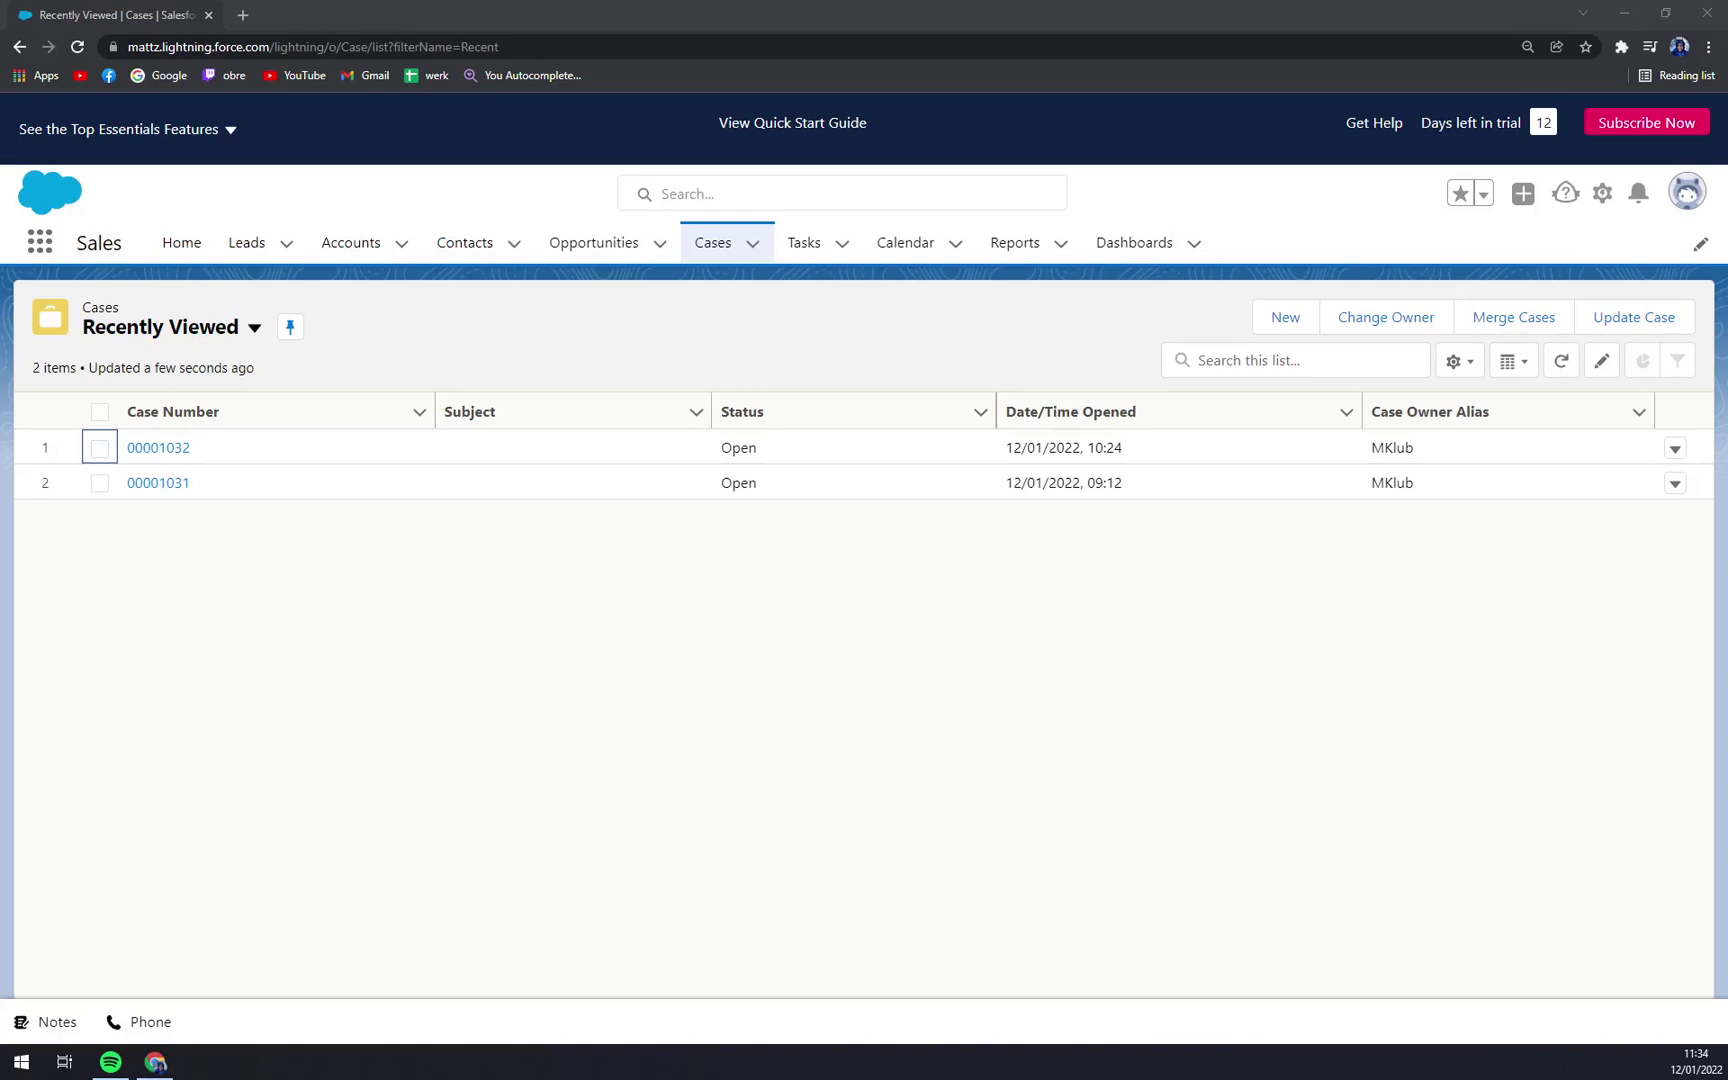
Select and then deselect cases 00001032 and 00001031 in the Recently Viewed cases list.
click(571, 924)
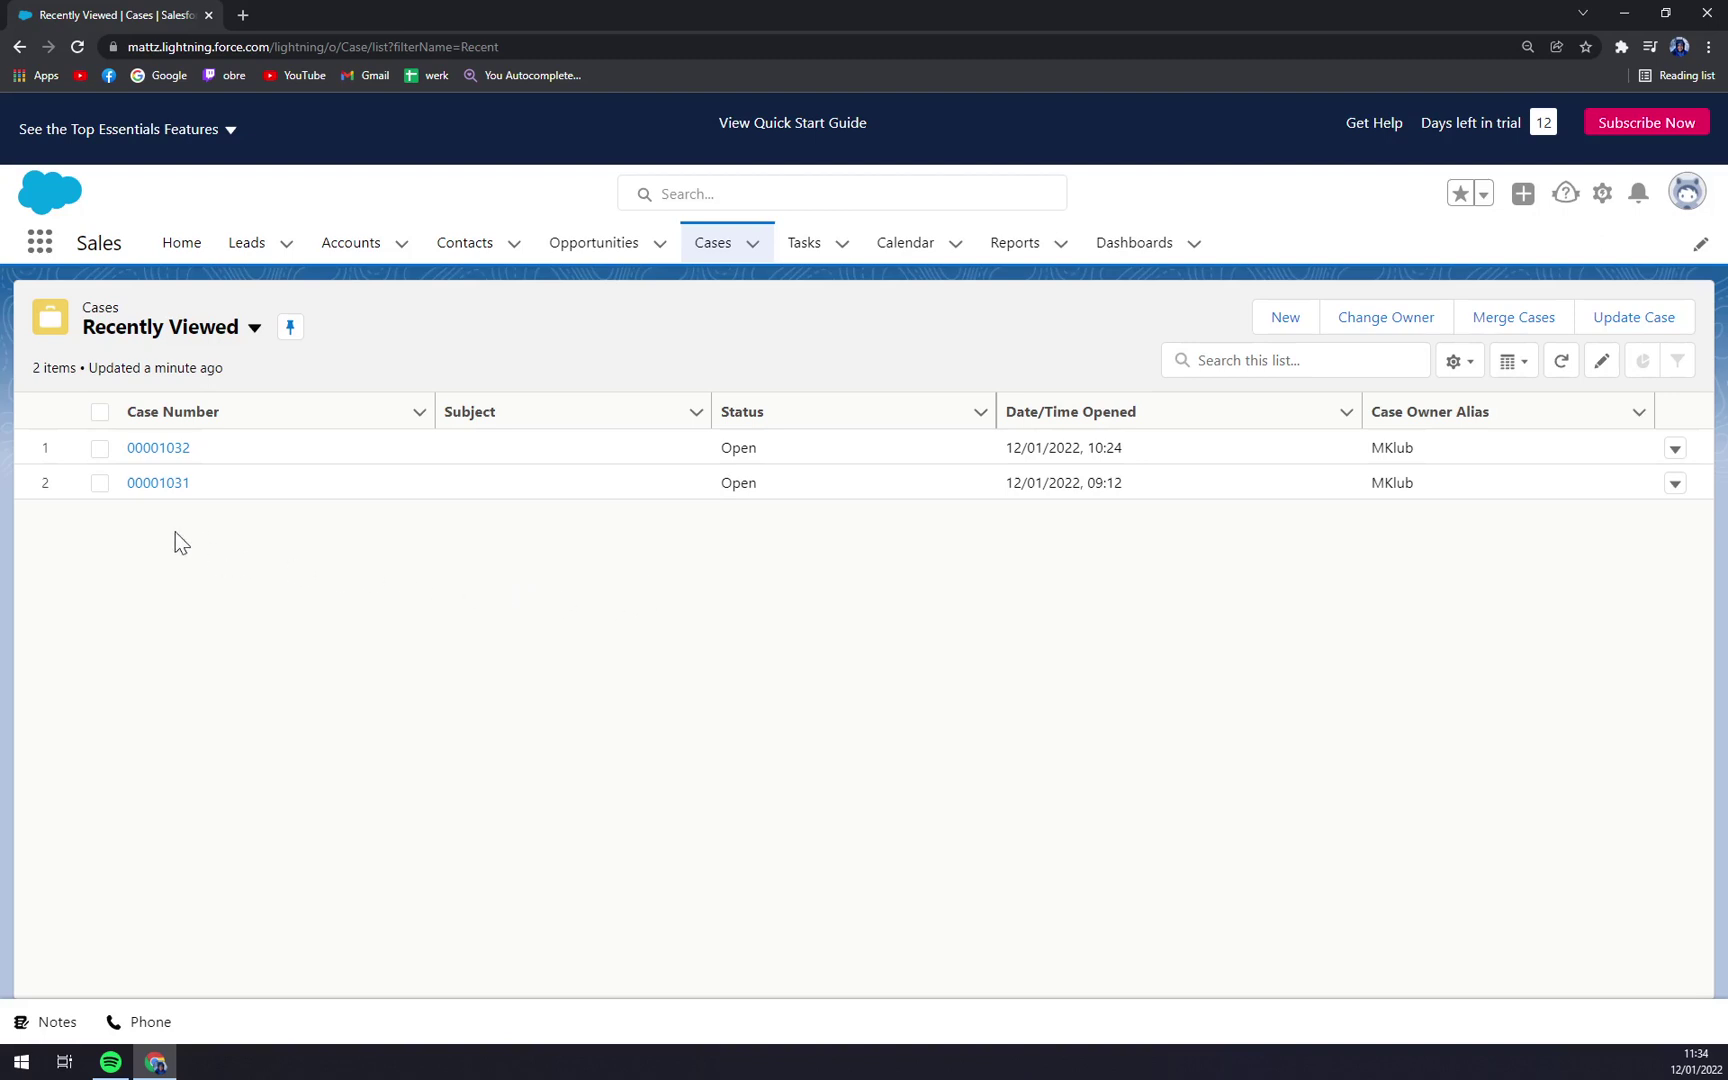
click(99, 448)
click(99, 483)
click(99, 448)
click(100, 483)
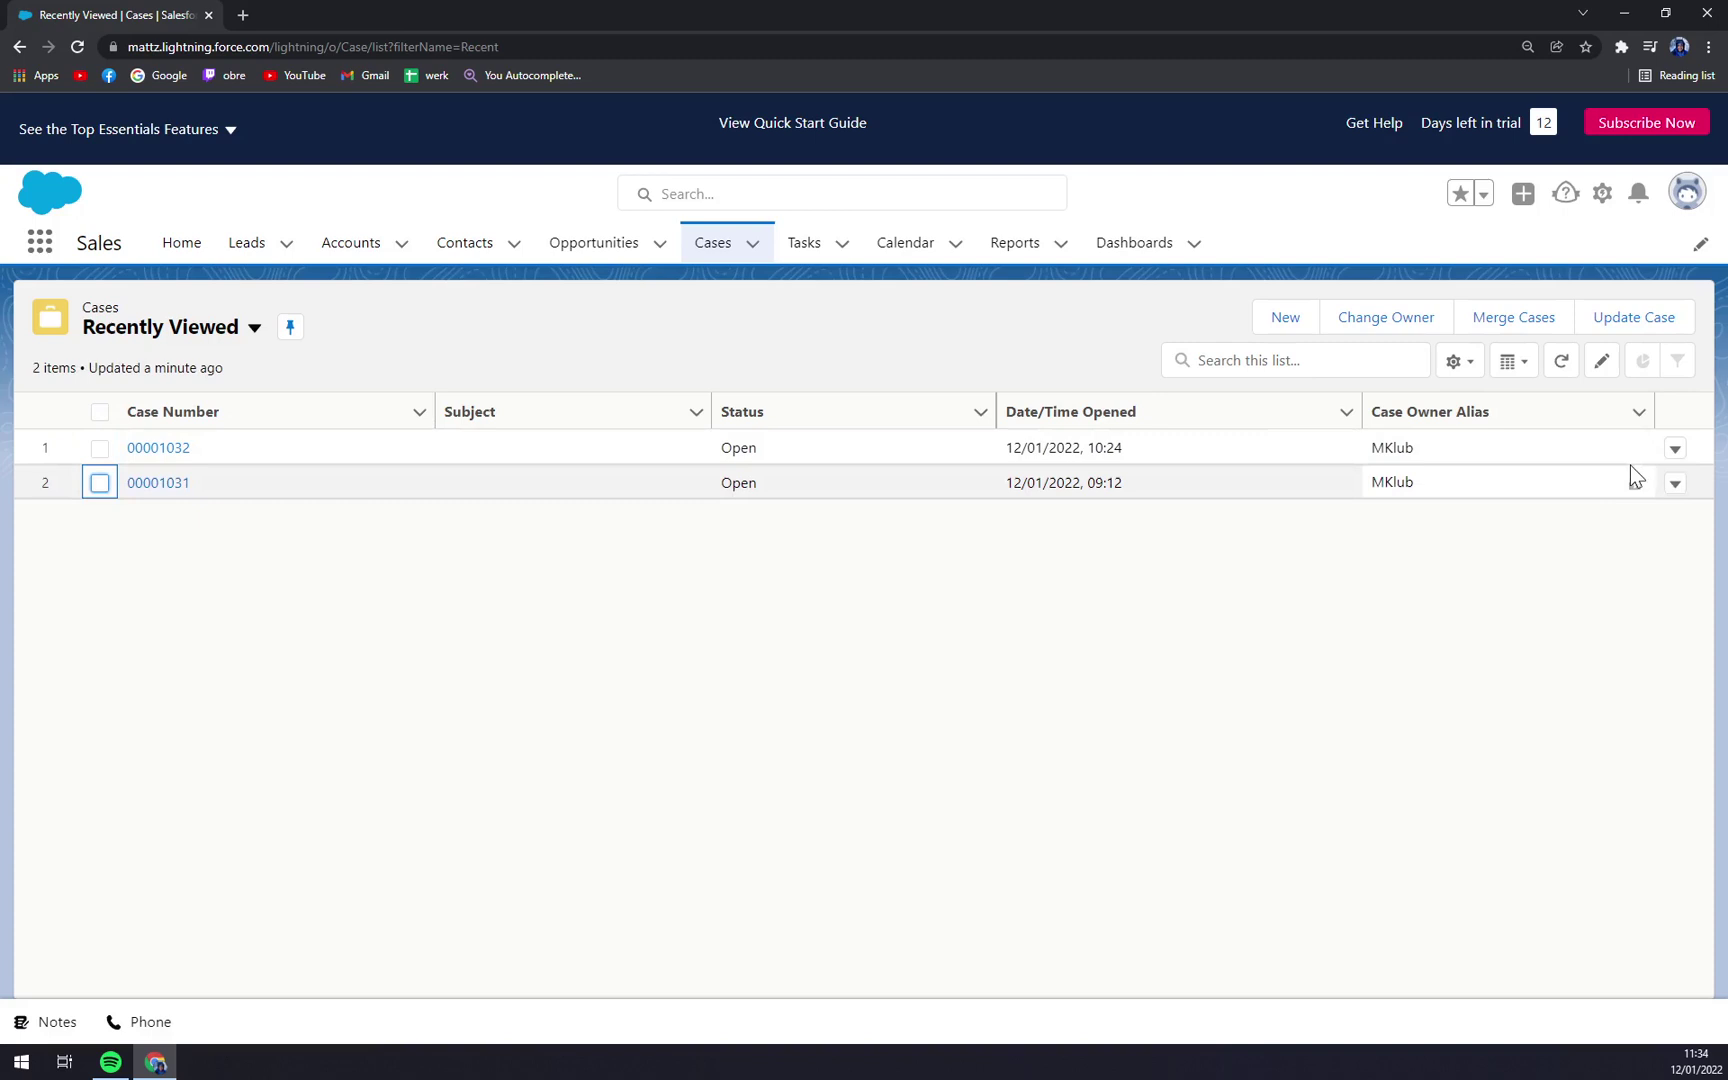
Launch Service Setup in a new tab and filter Quick Find with 'case mer' to reach Case Merge.
click(1603, 196)
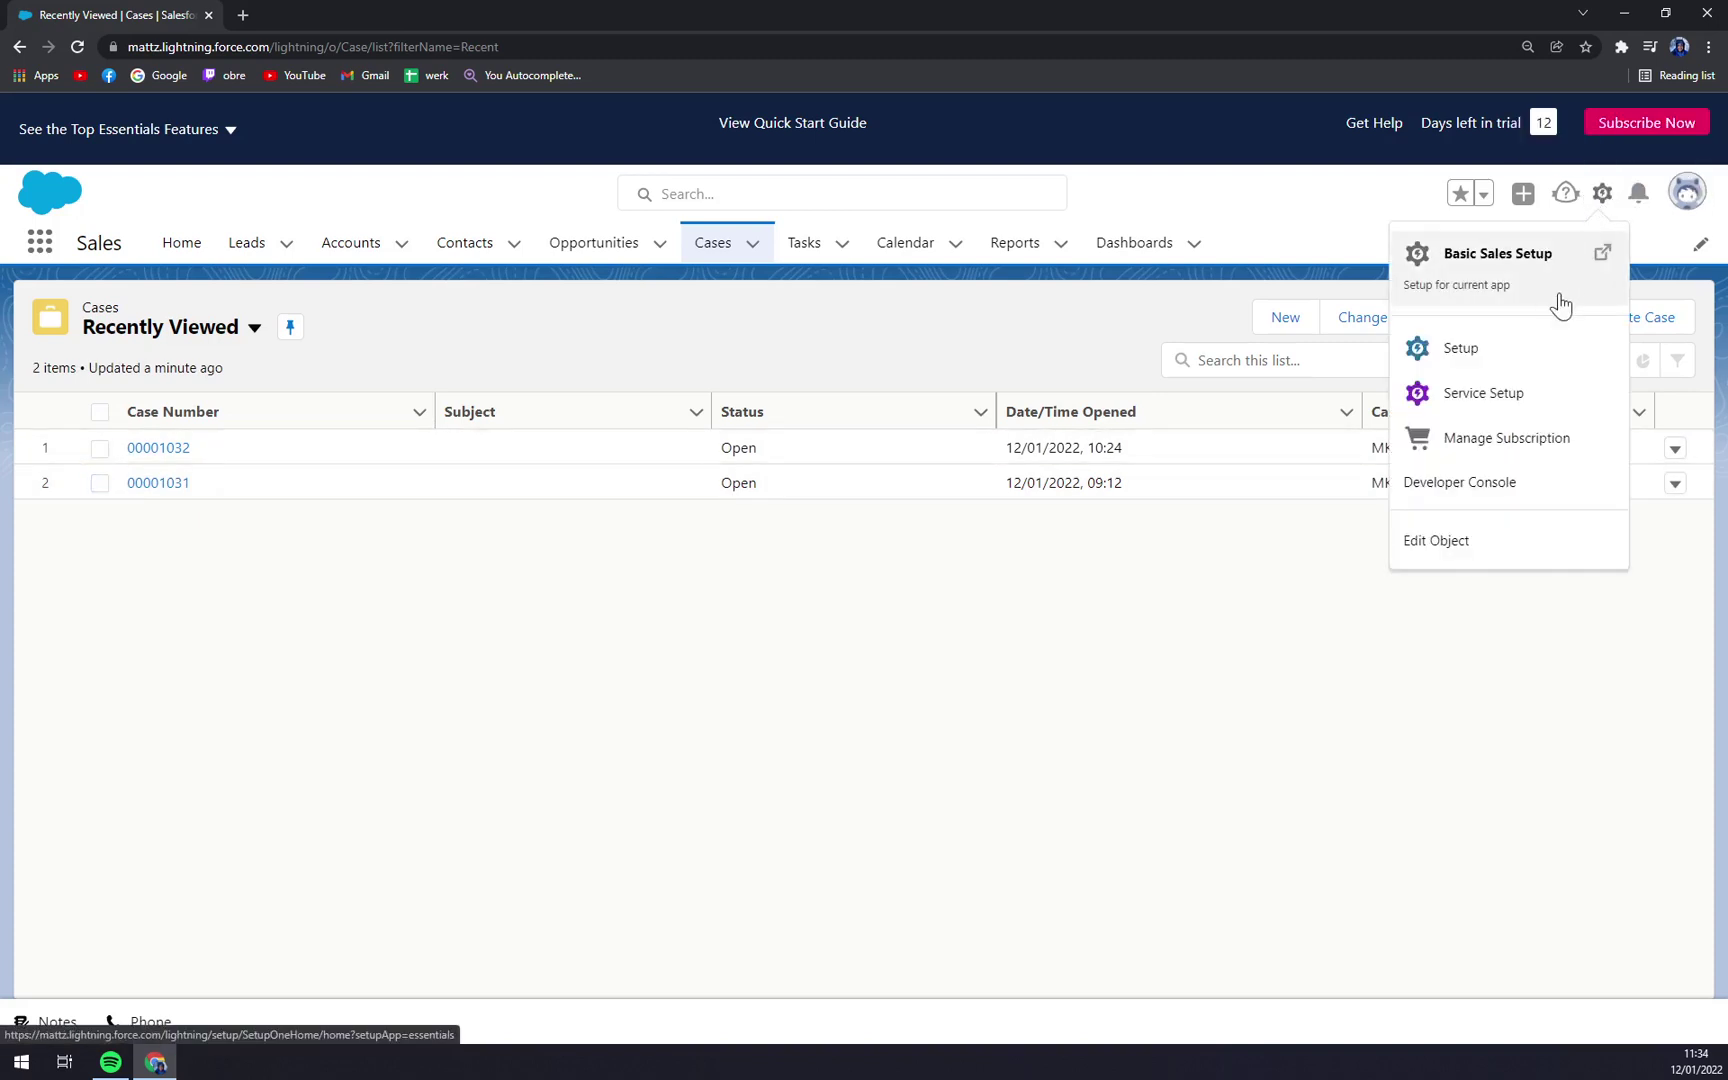
click(1508, 414)
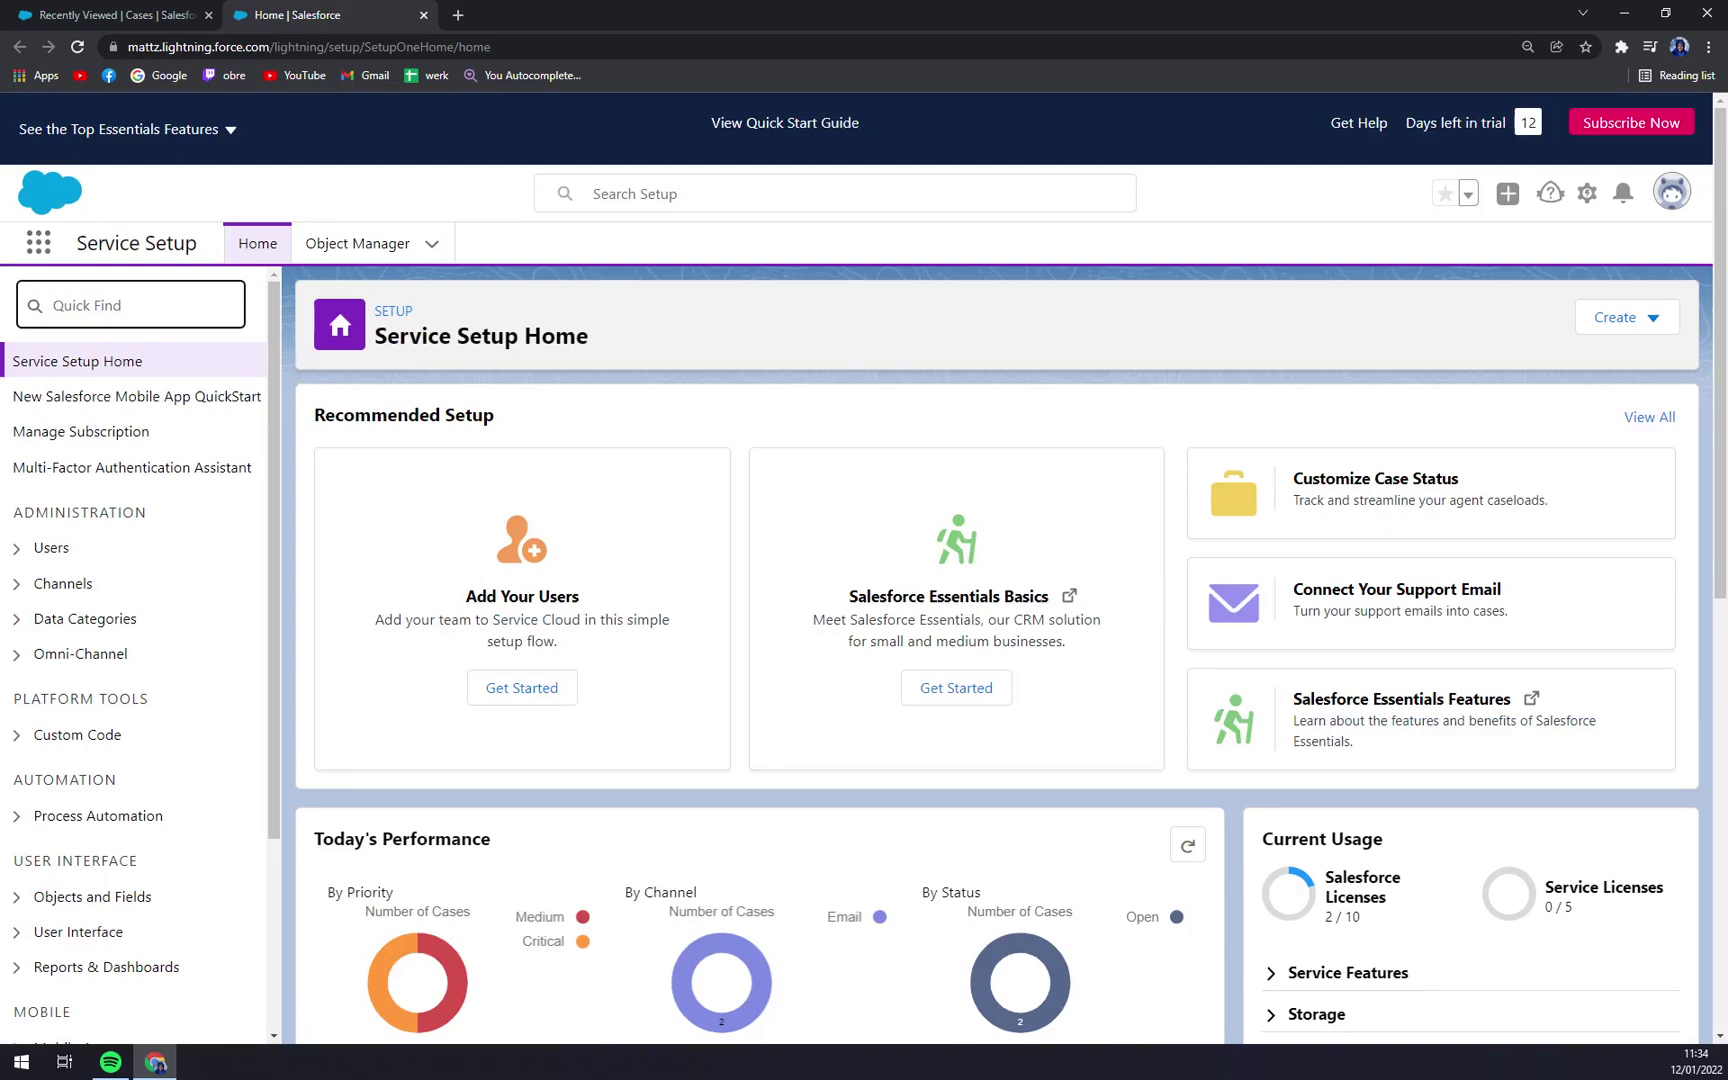
text(cases)
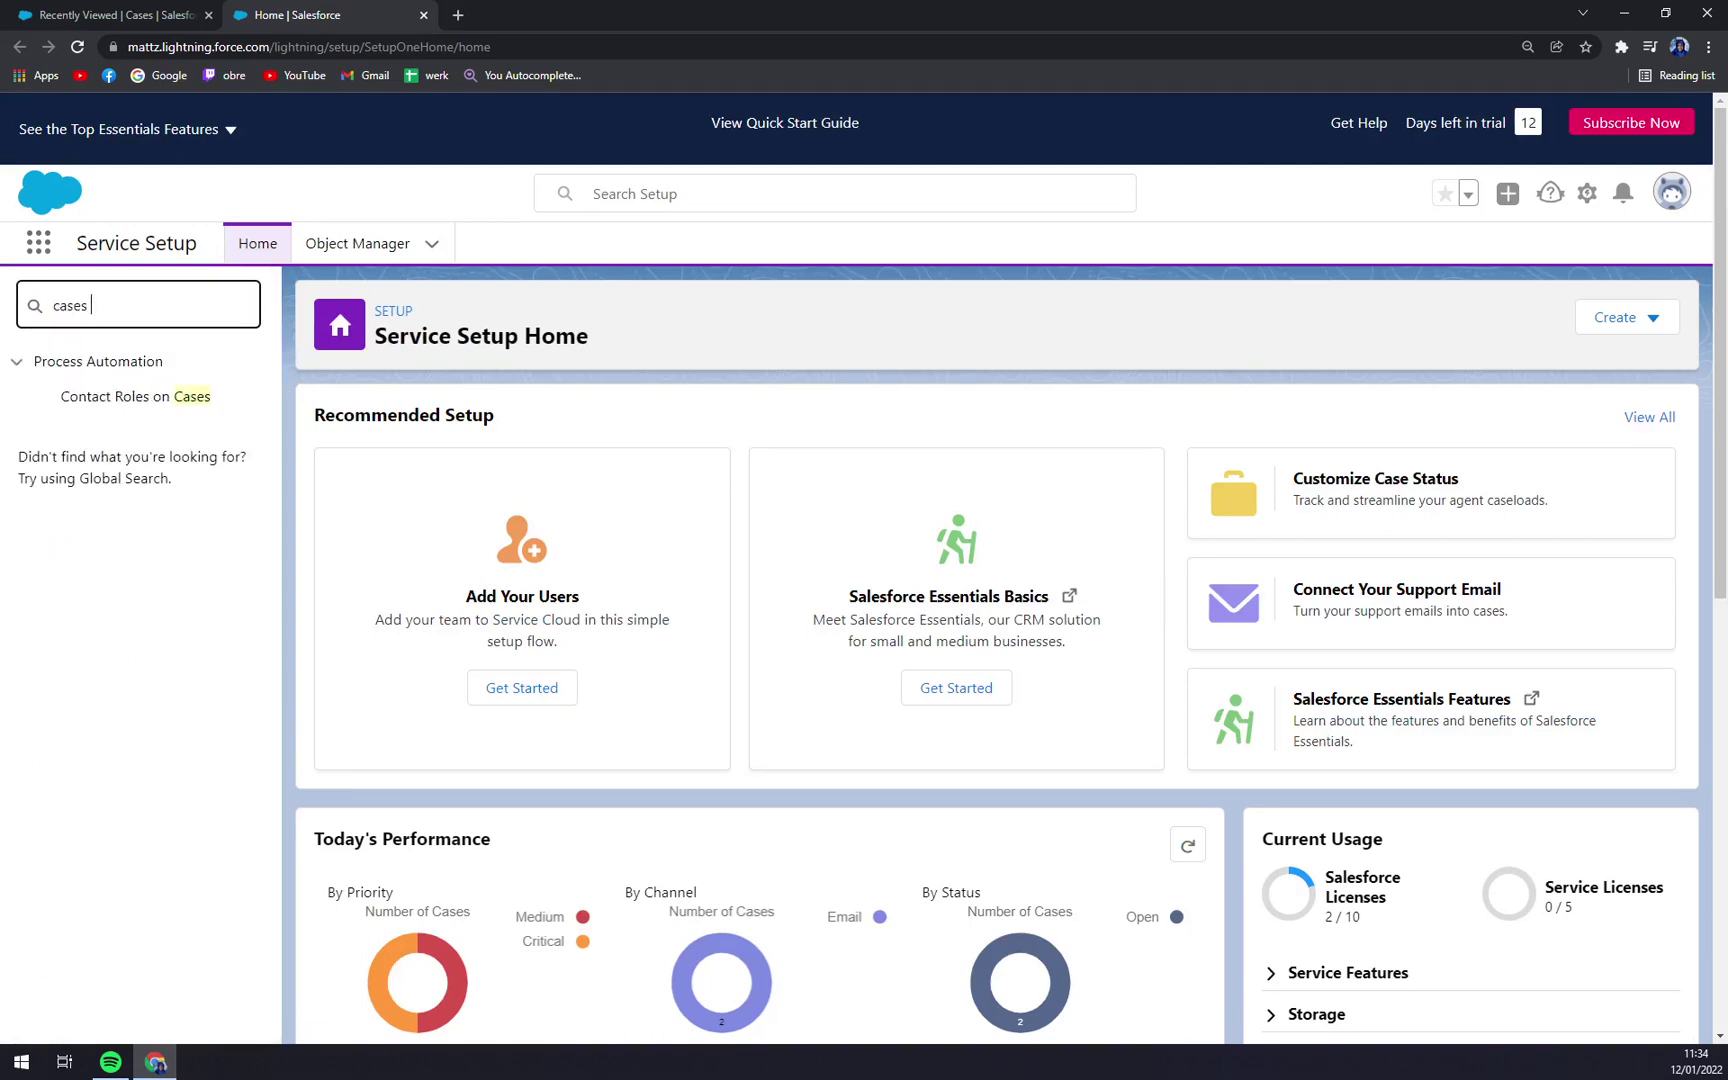
text( me)
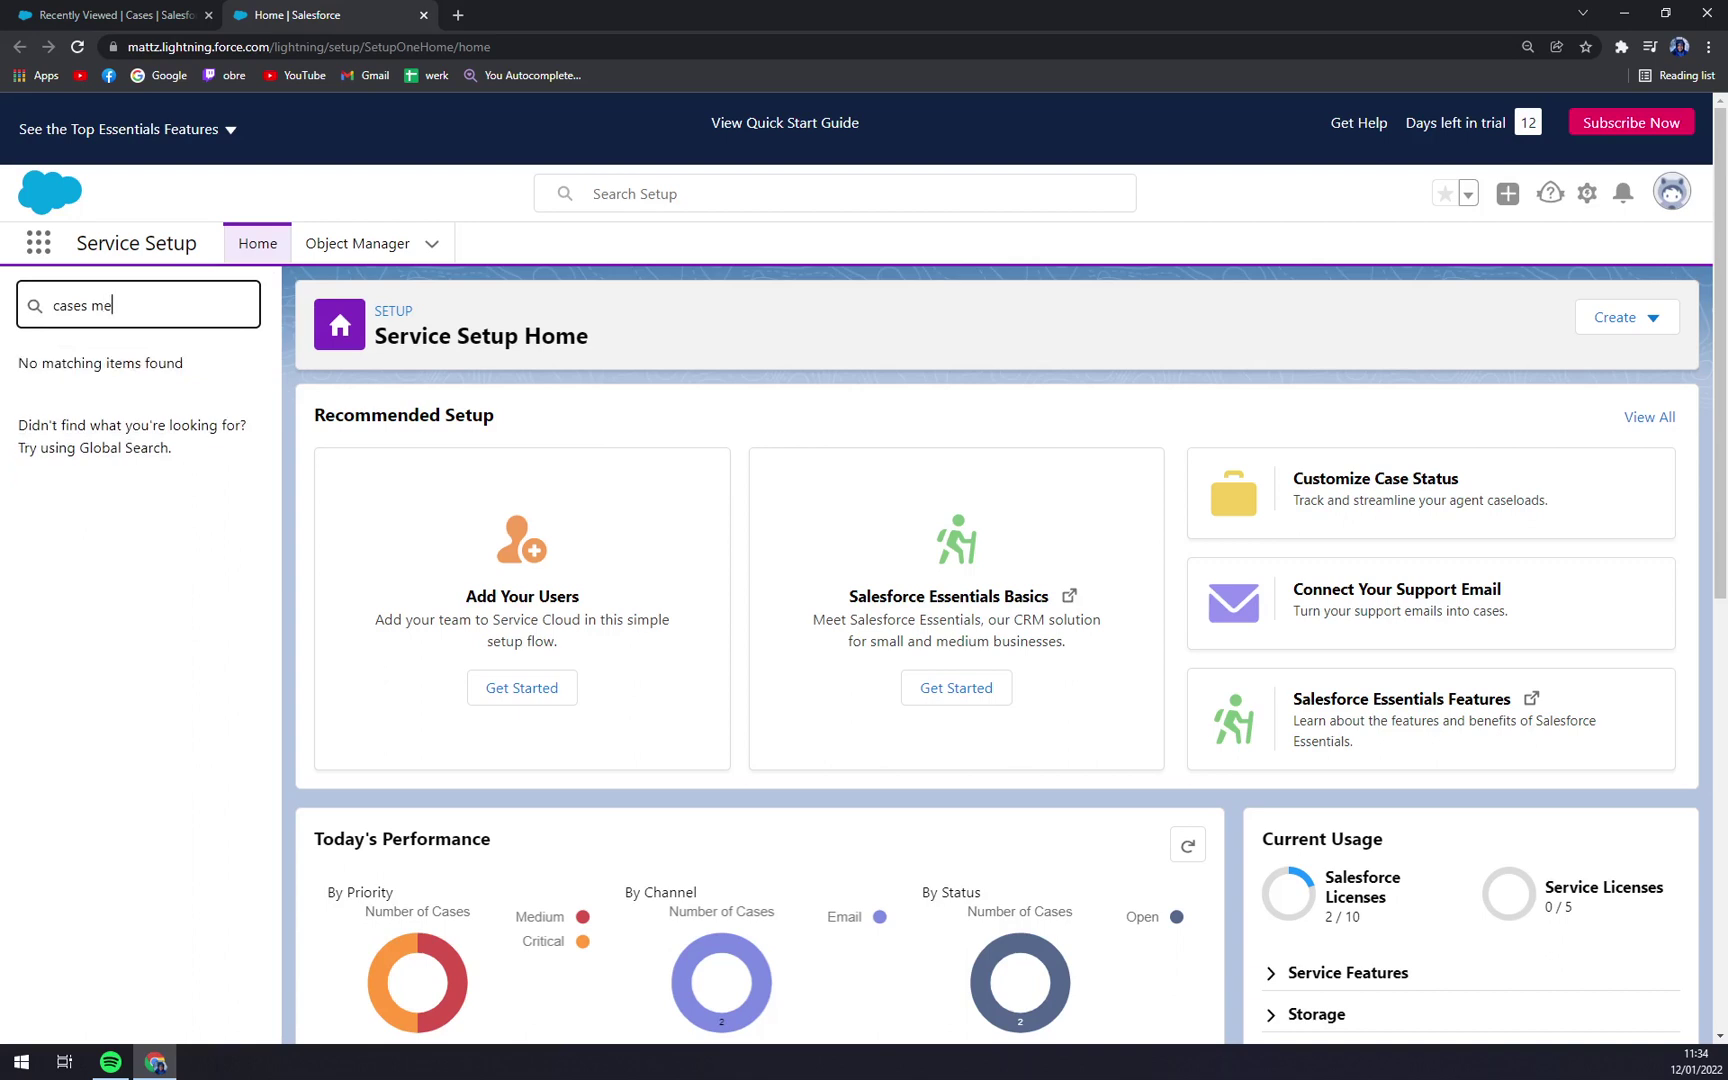
key(BackSpace)
key(BackSpace)
key(BackSpace)
key(BackSpace)
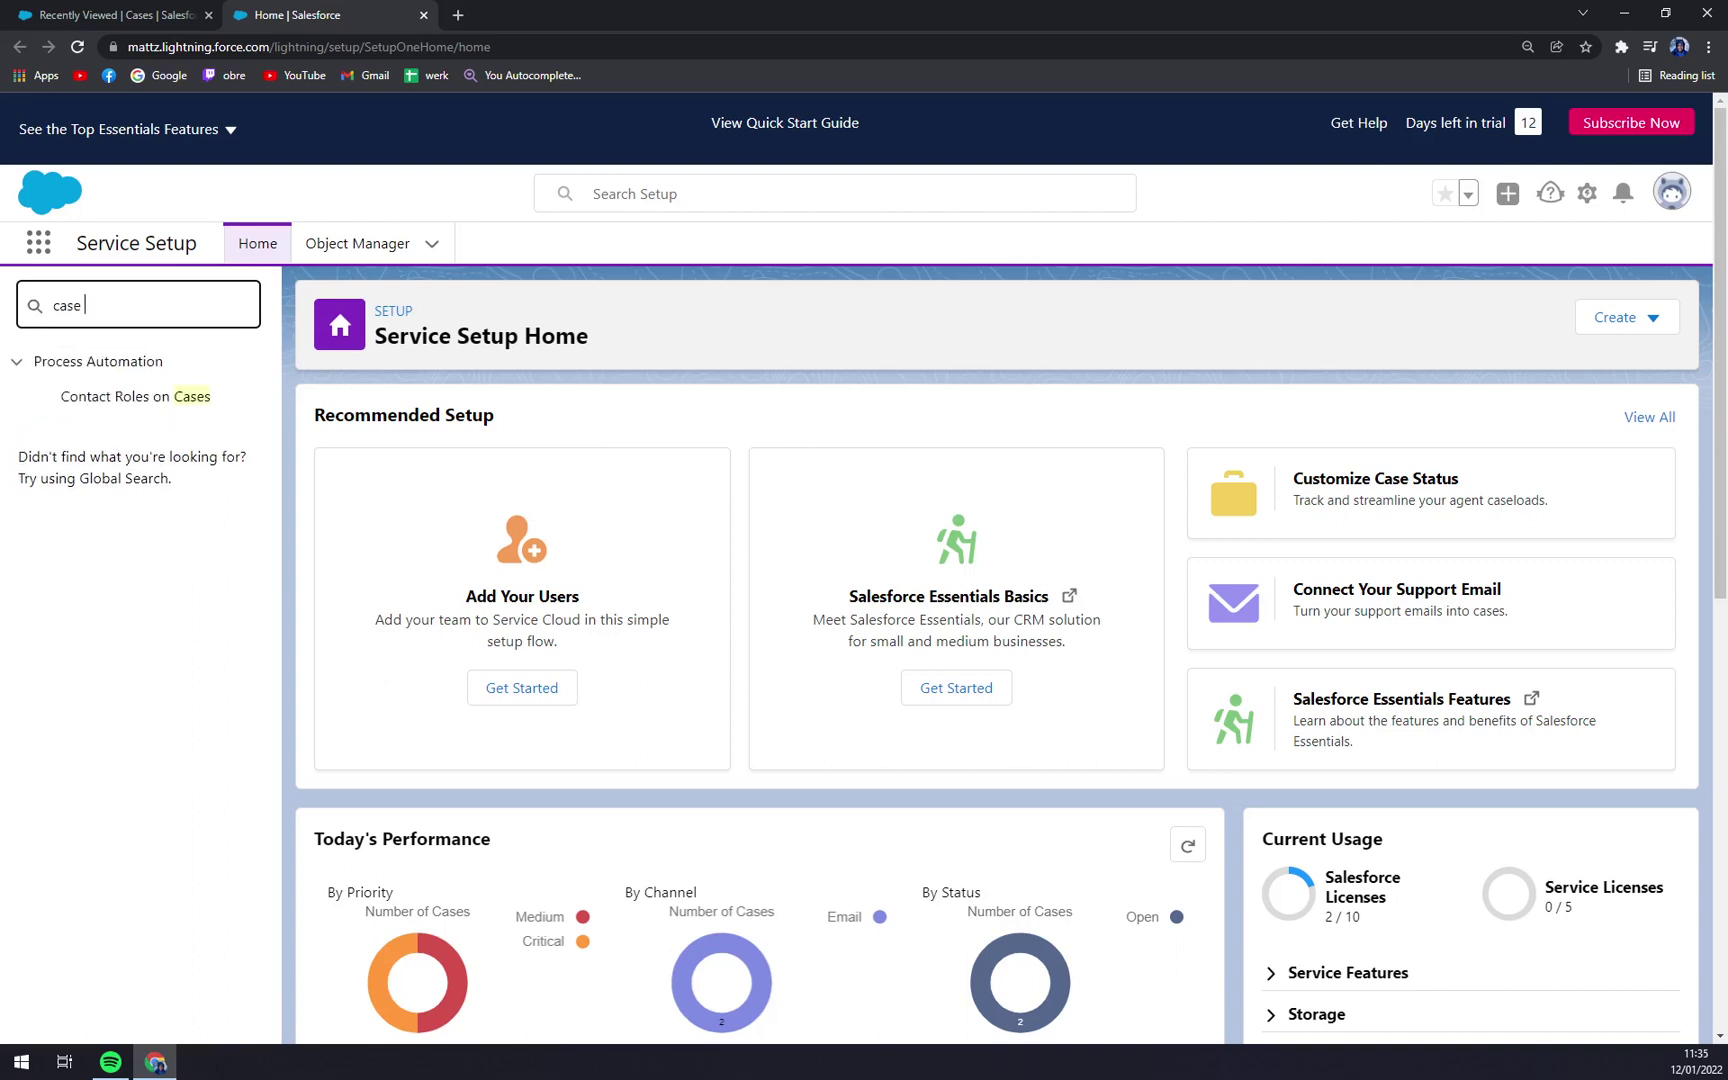
text(mer)
click(154, 412)
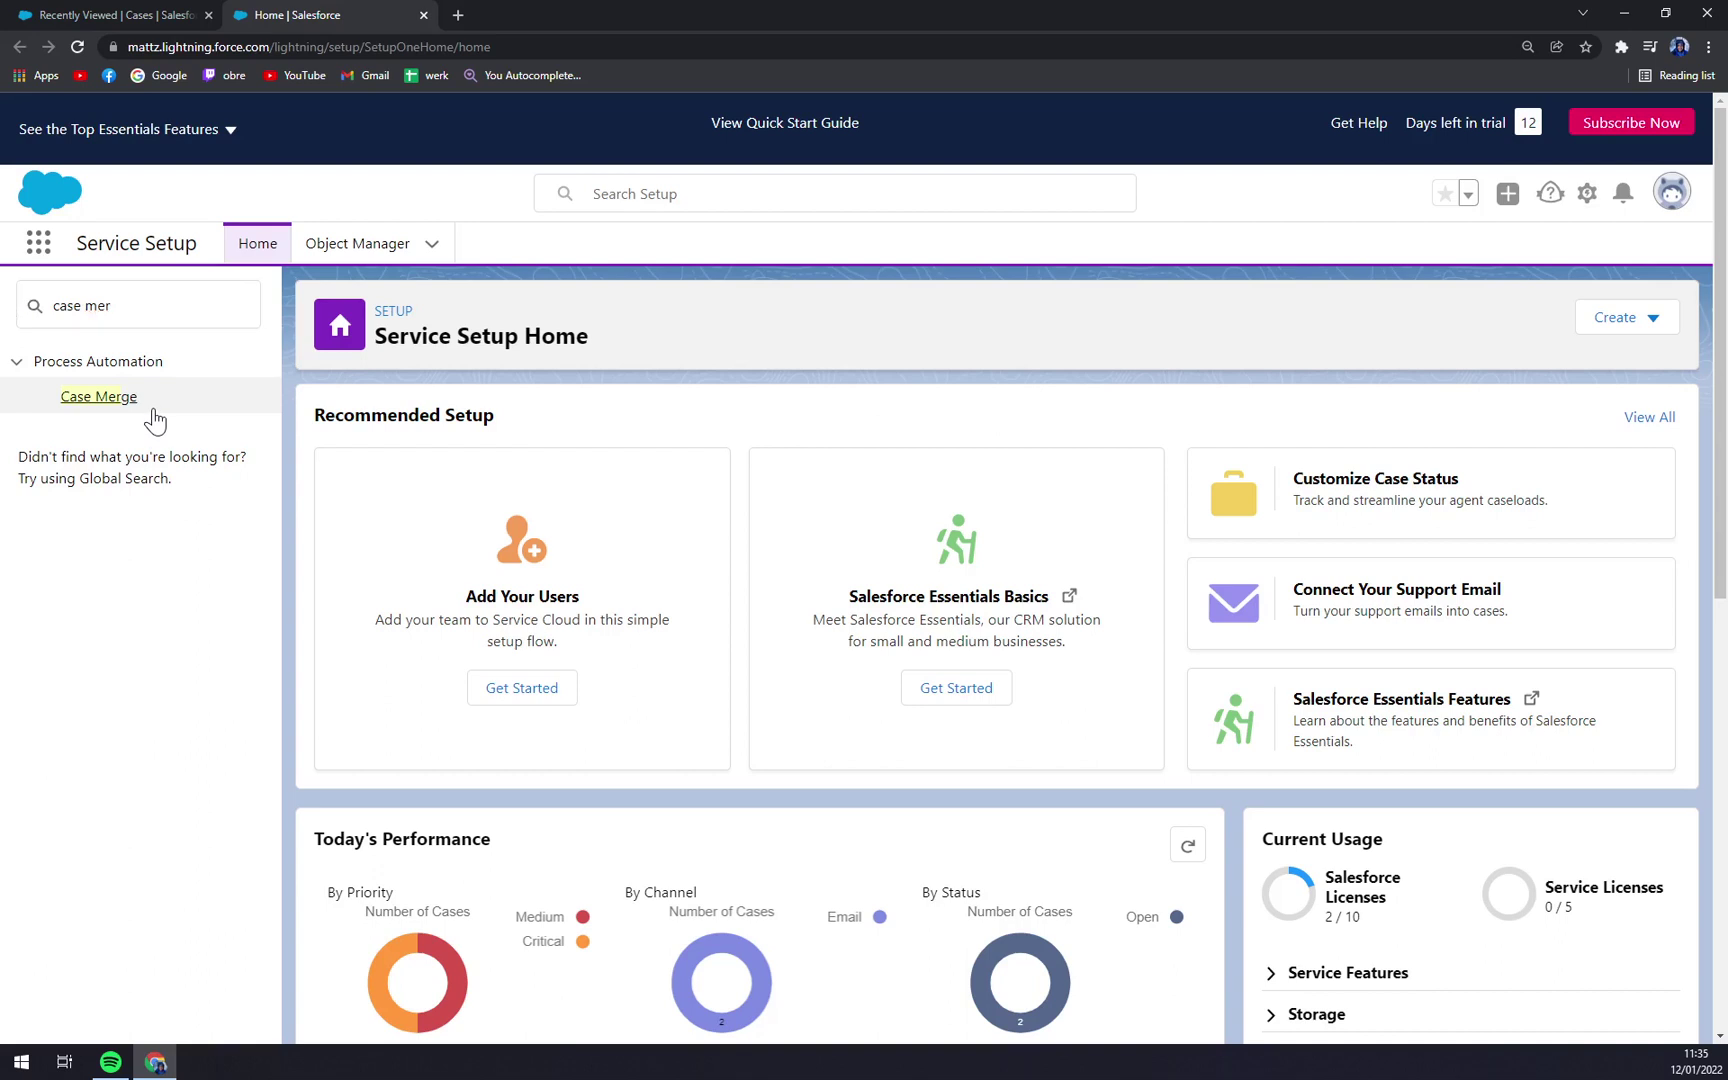
Open the Case Merge settings page and toggle Merge Cases off and back on.
click(125, 399)
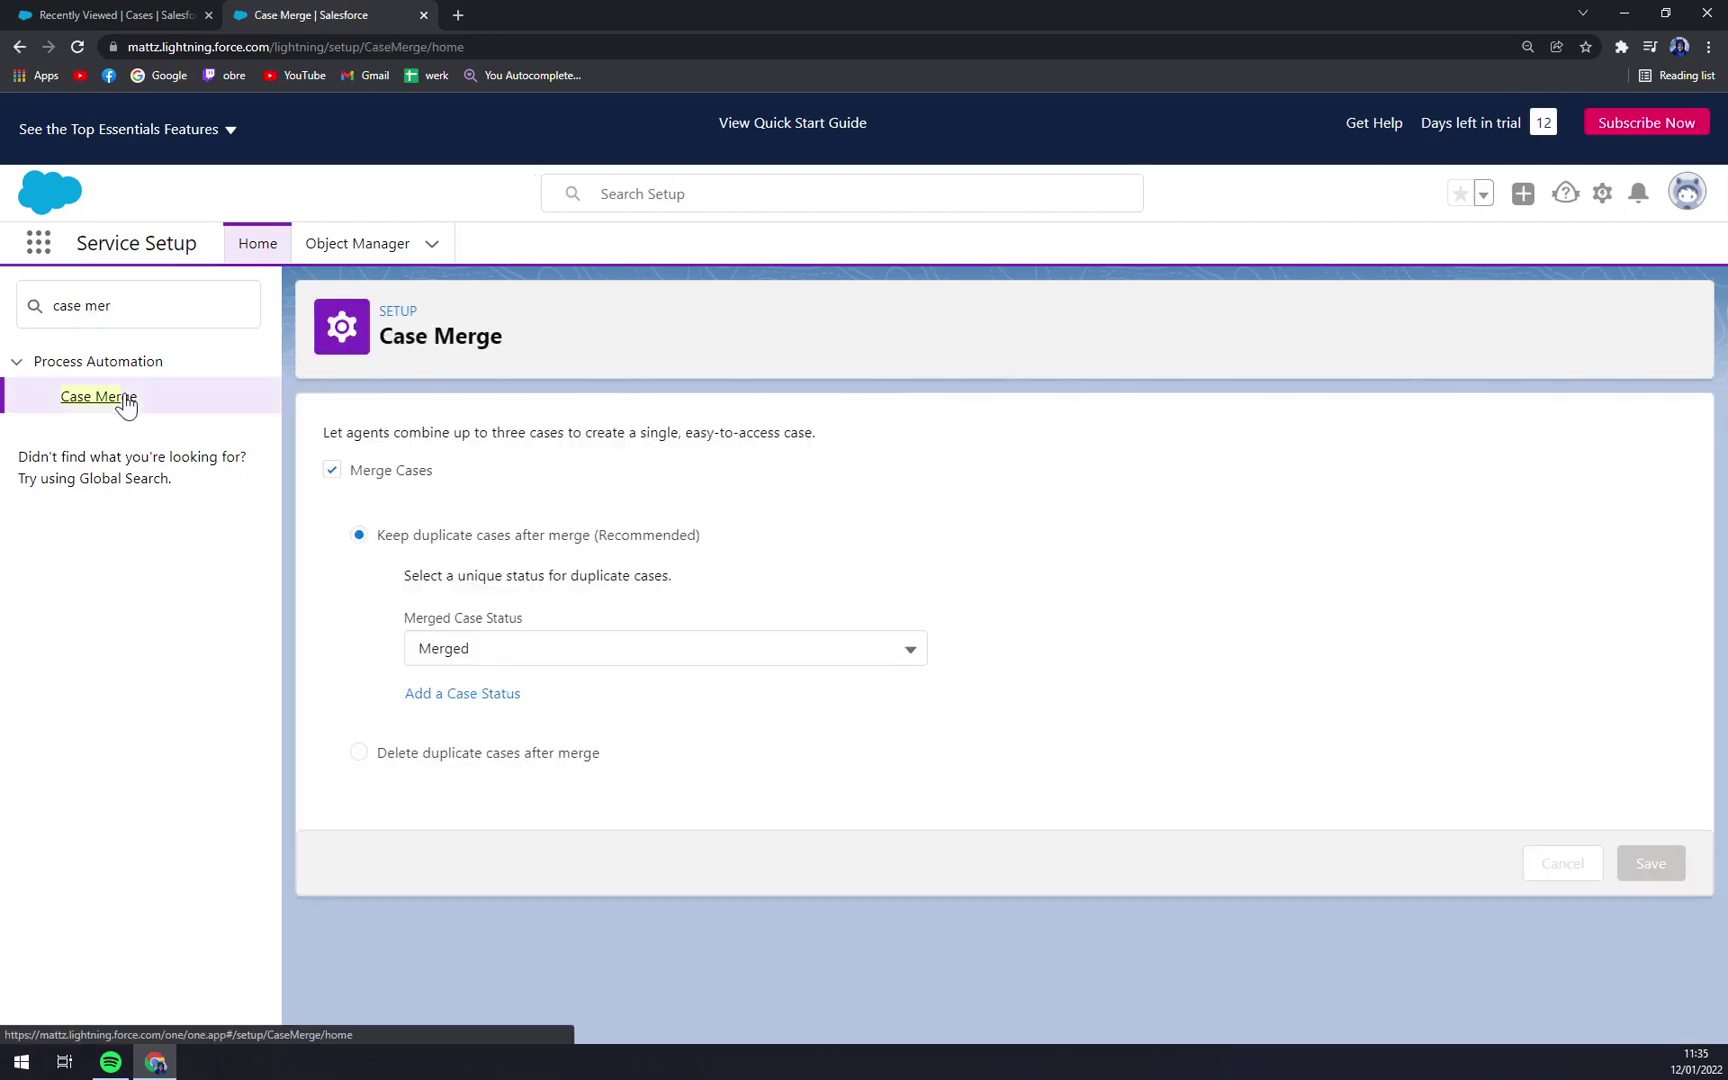
click(361, 482)
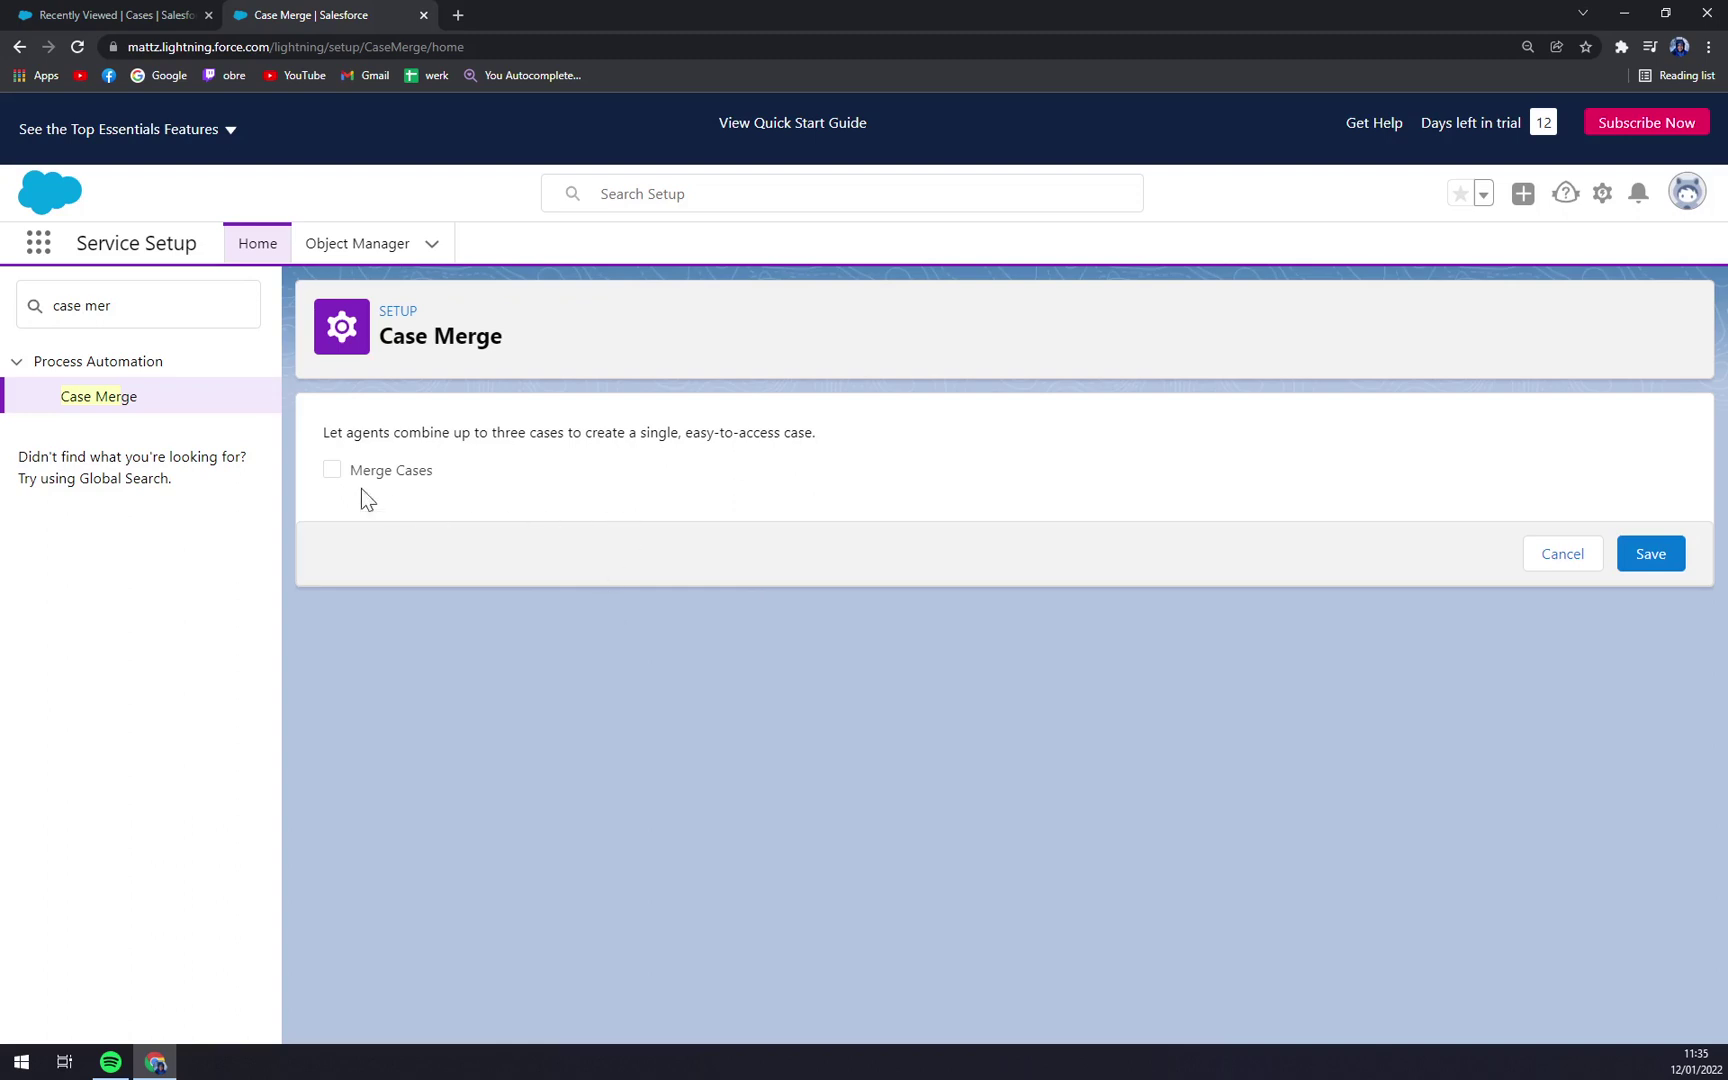
click(333, 474)
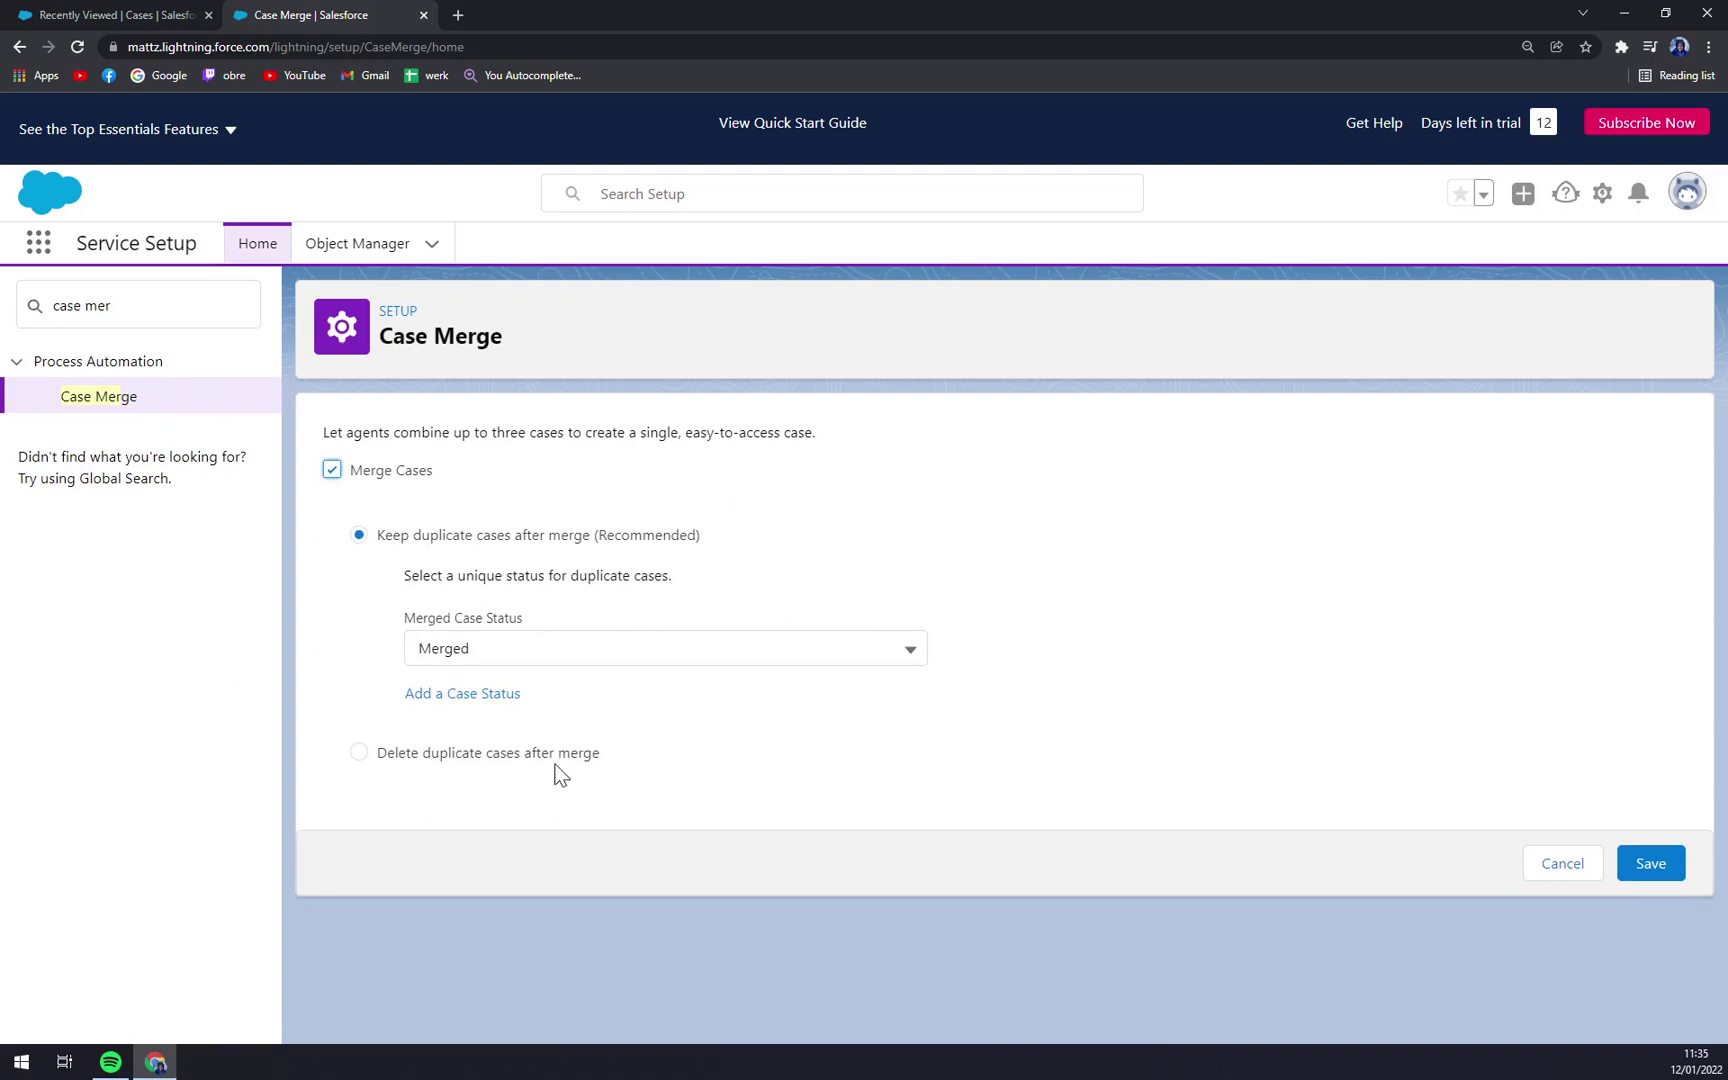
Set the Merged Case Status to Closed, then reopen the status choices.
click(550, 648)
click(549, 695)
click(897, 558)
click(333, 471)
click(600, 648)
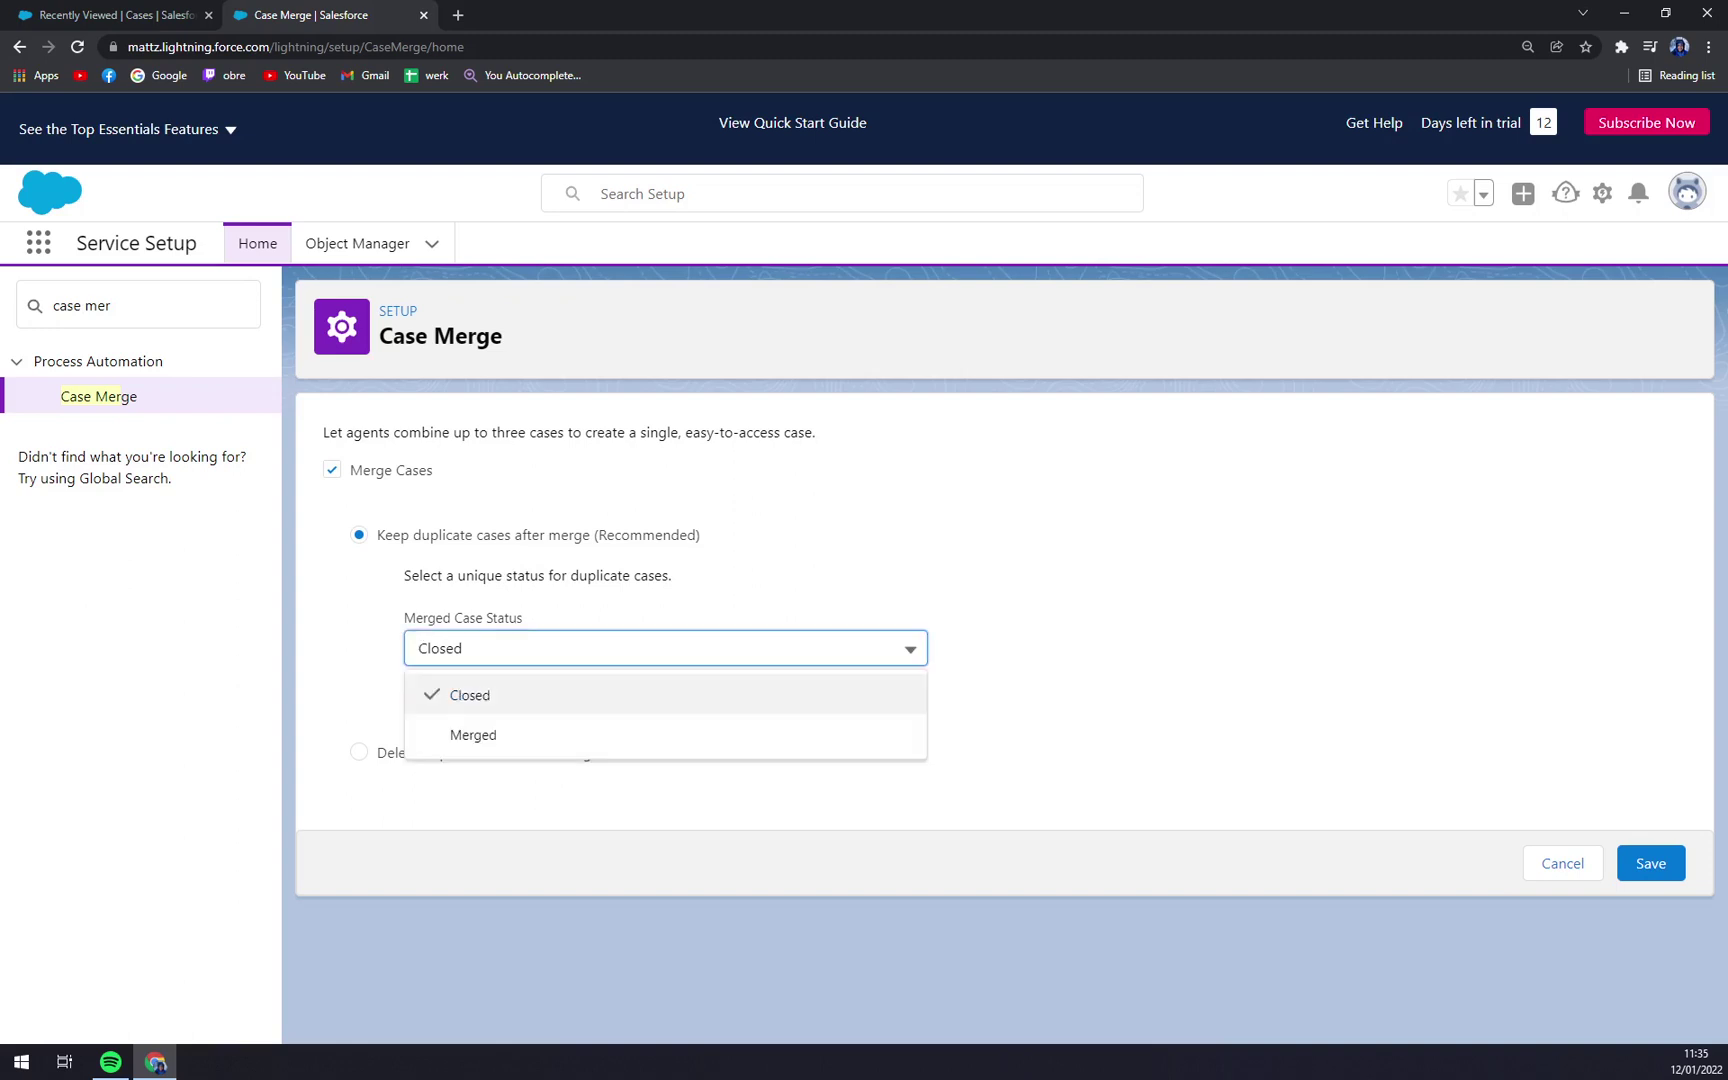
Add a new closed case status 'Merged', choose it as the Merged Case Status, and save.
click(360, 664)
click(464, 692)
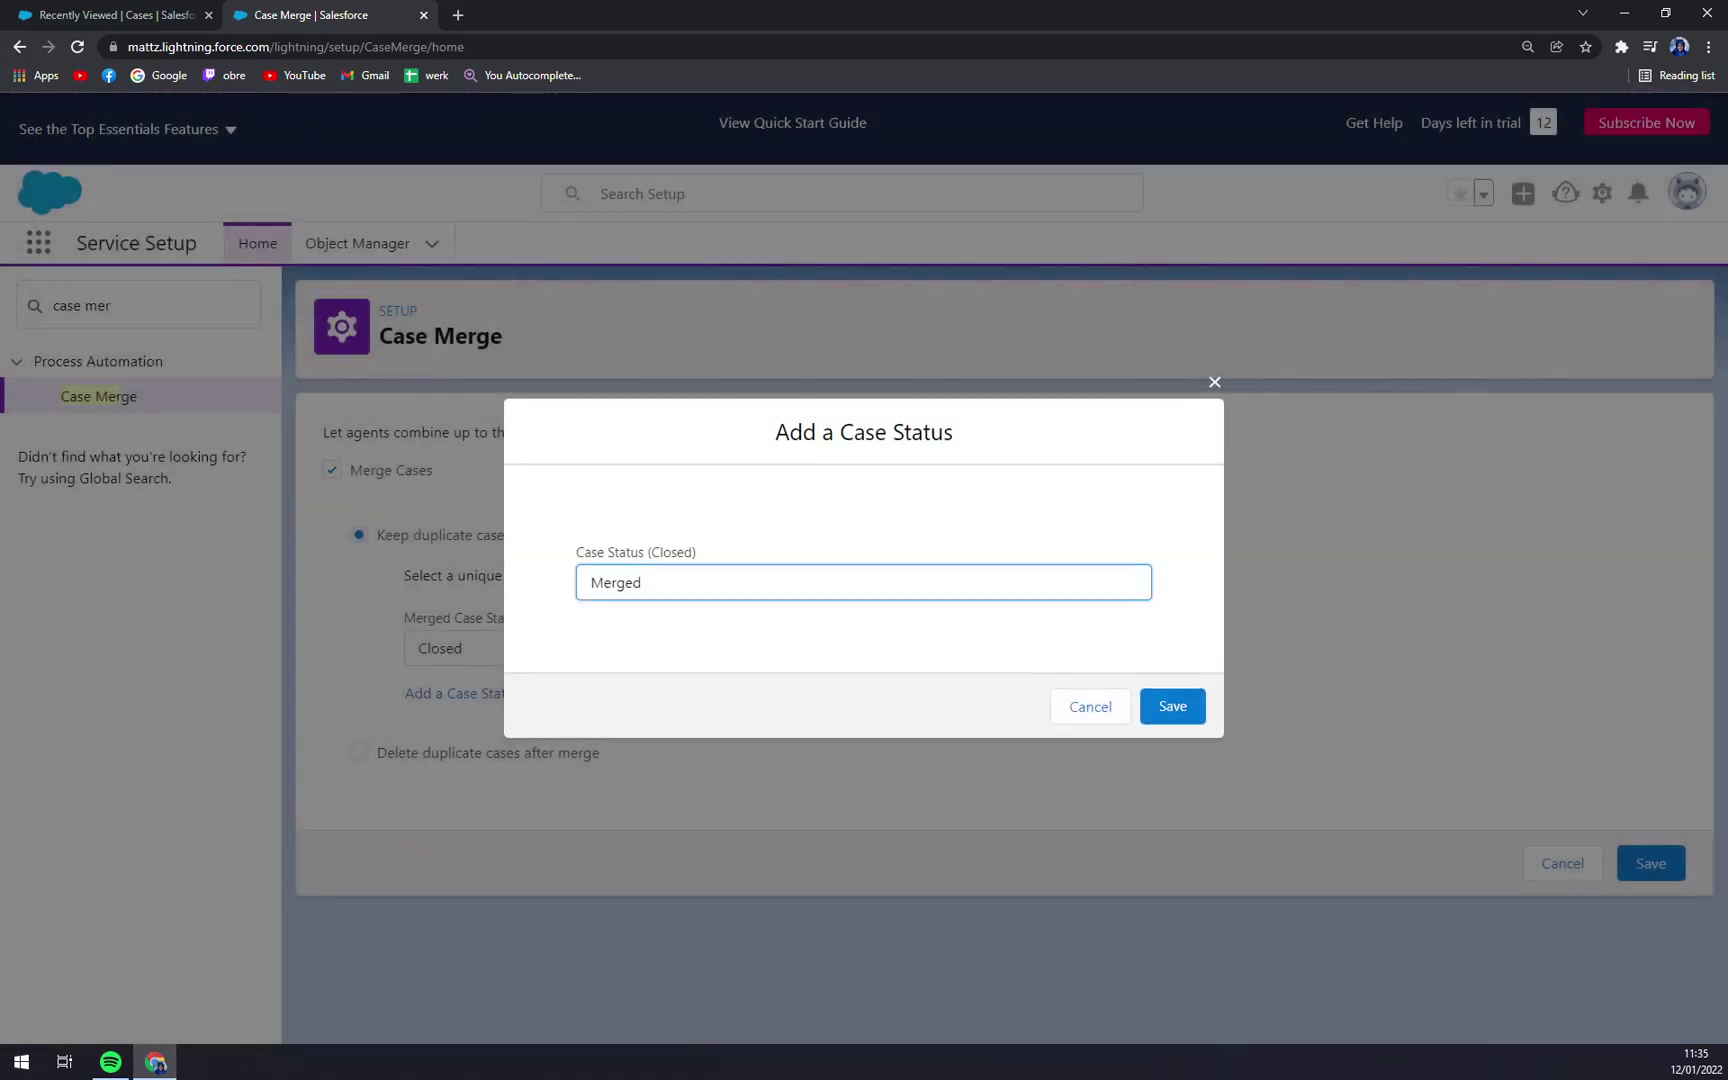
drag(586, 556, 653, 553)
click(571, 563)
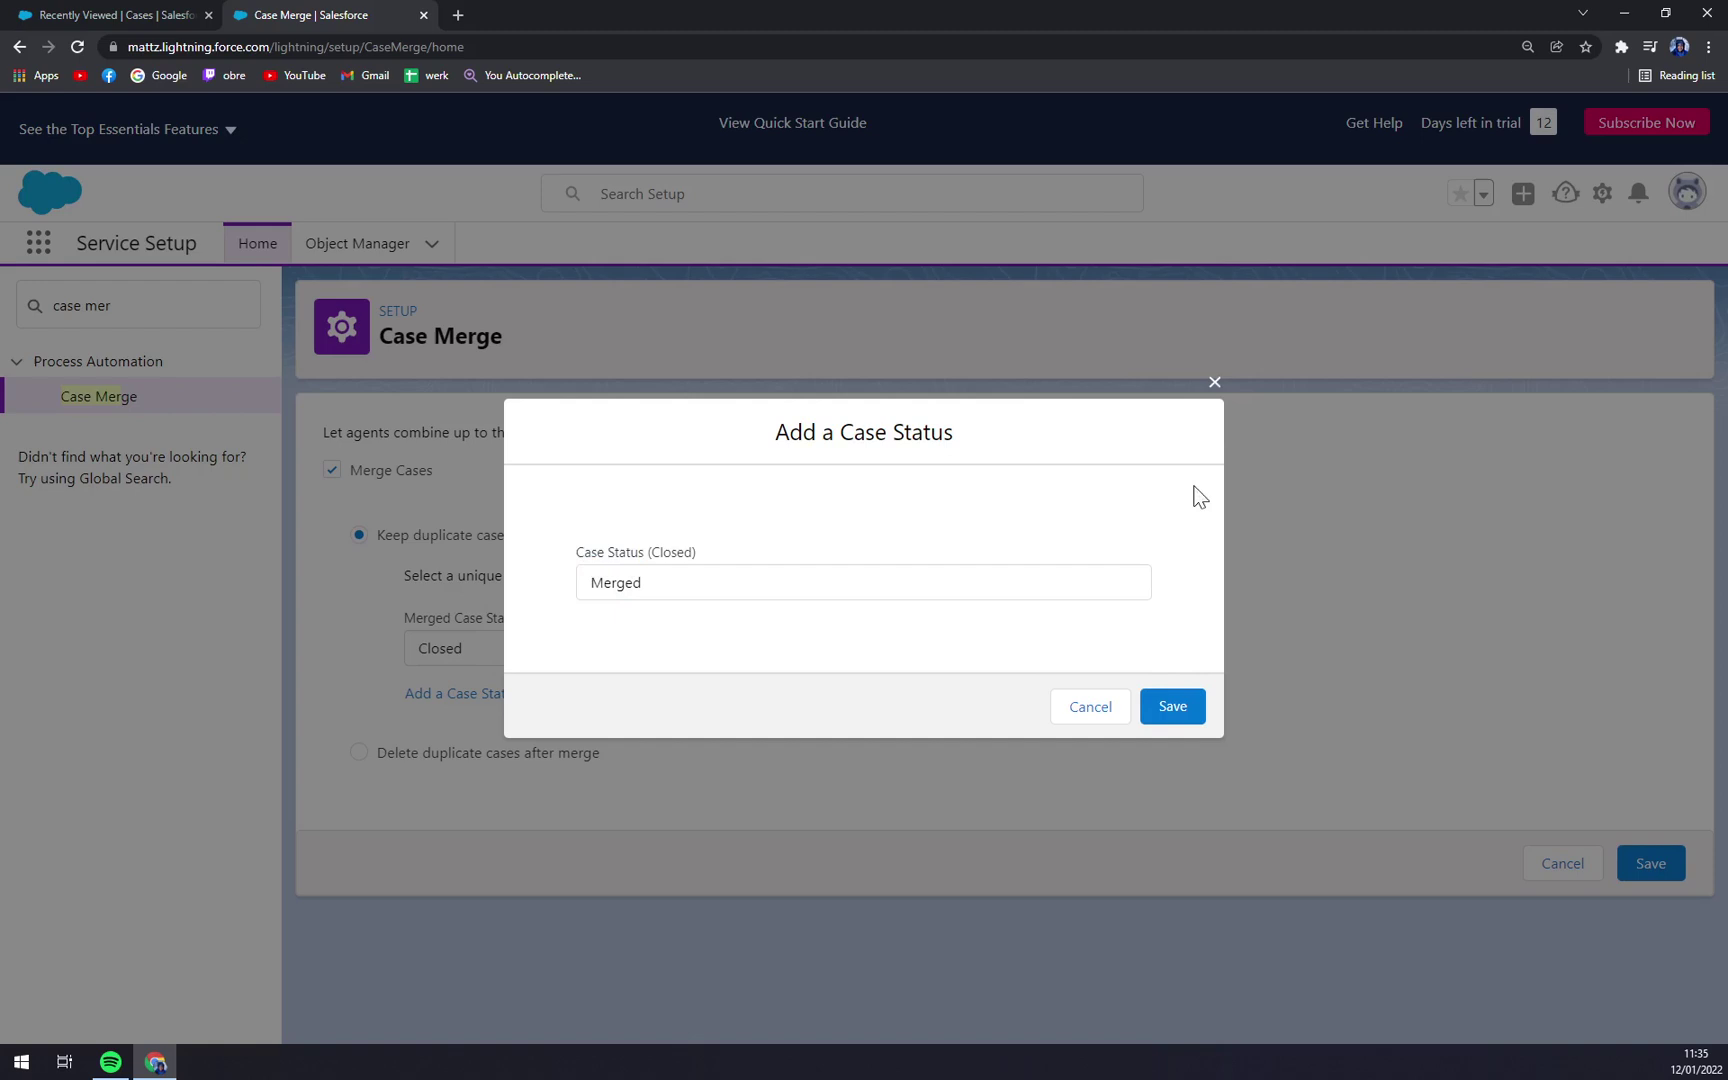
click(1172, 706)
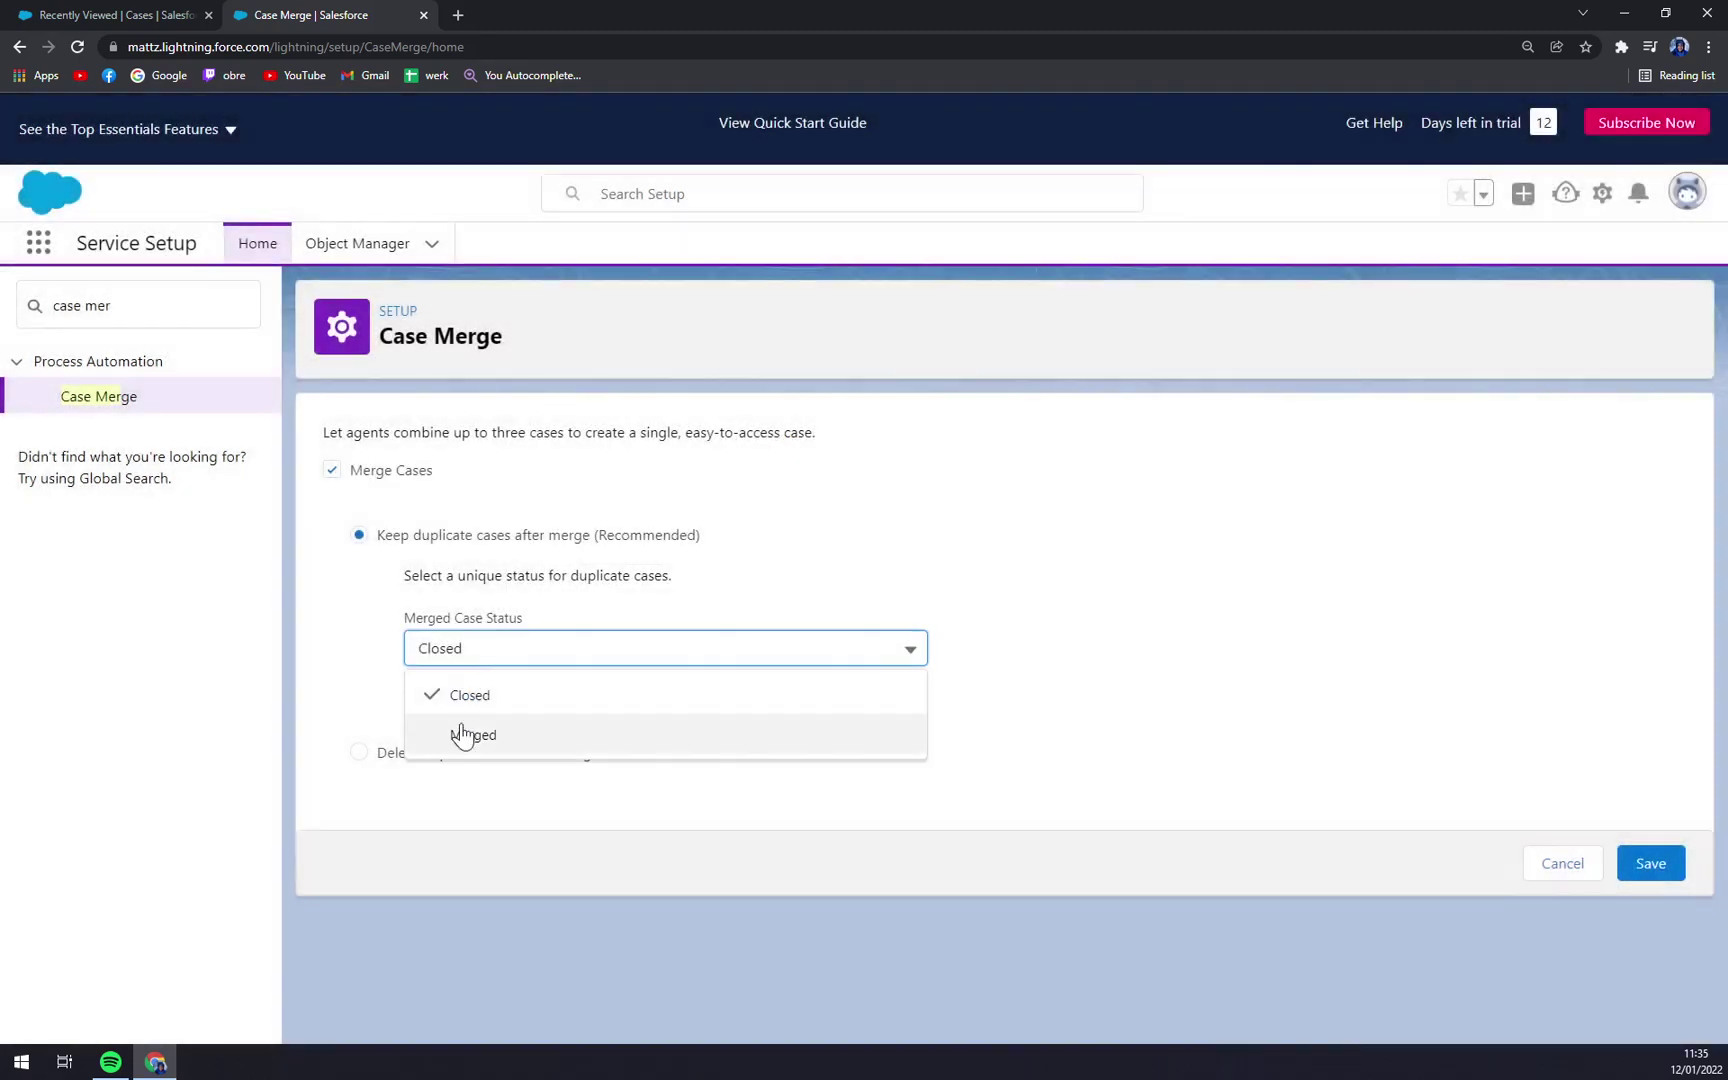
click(462, 733)
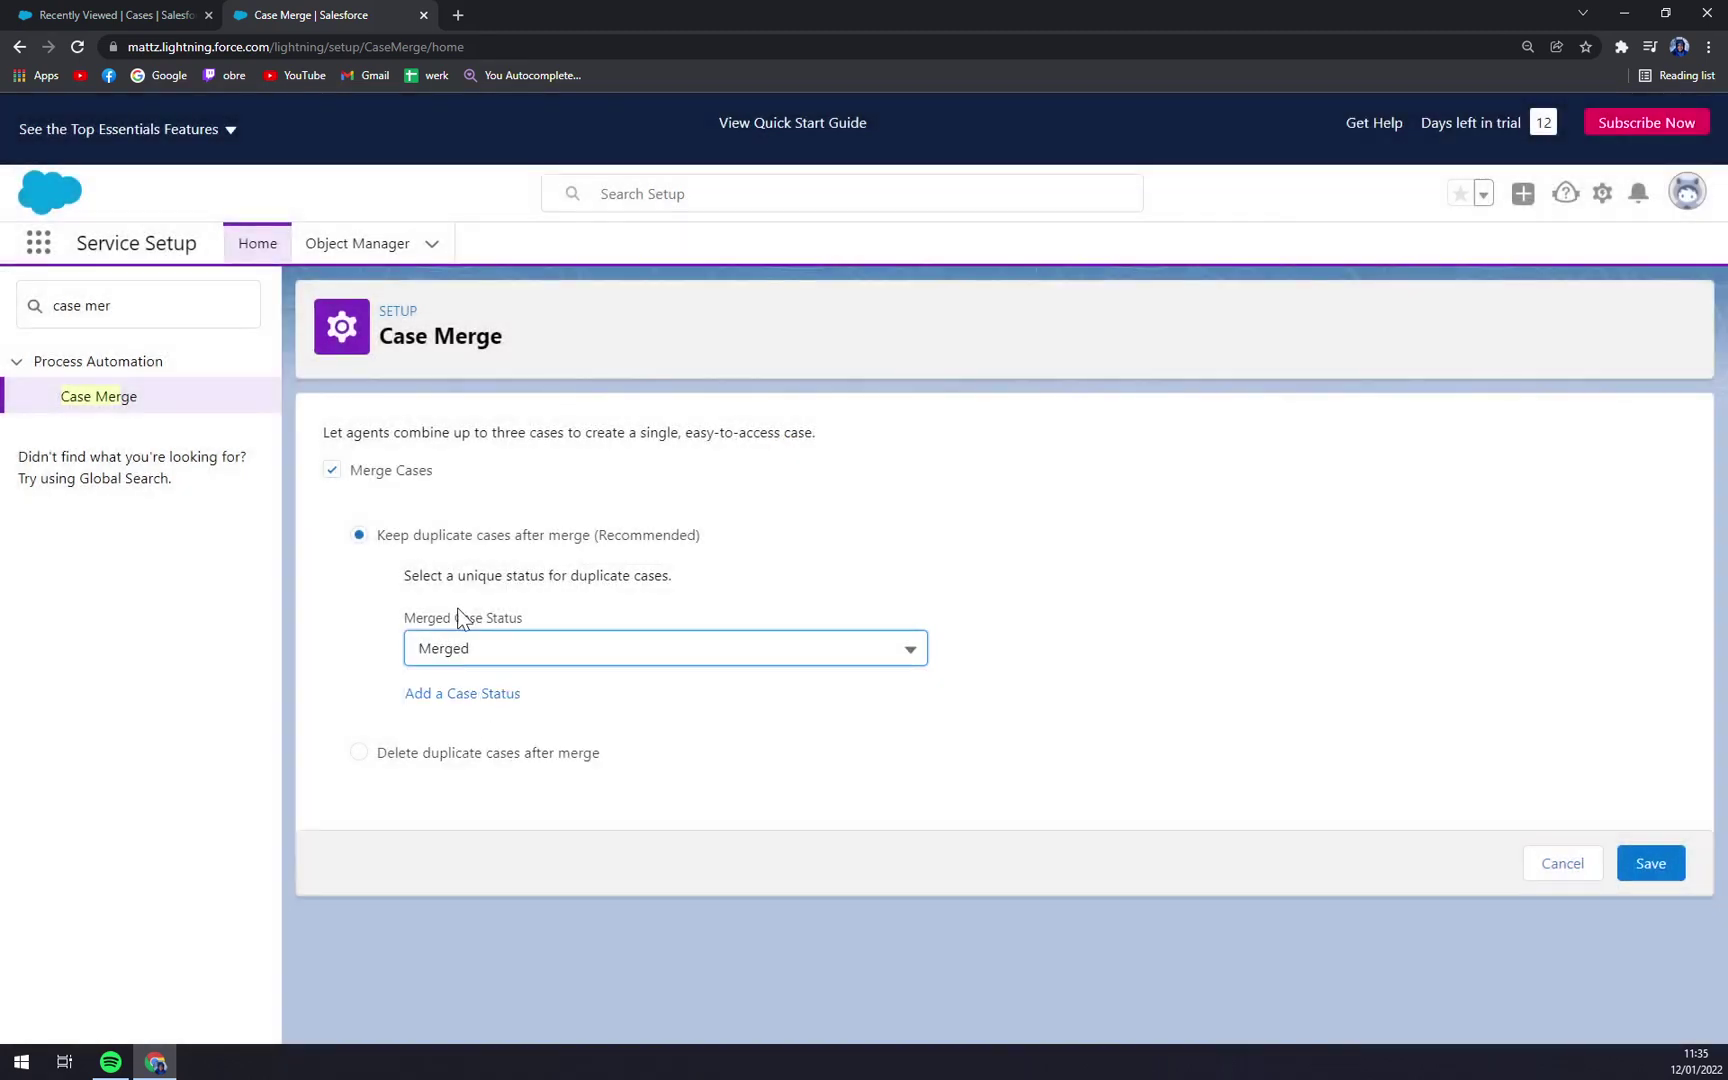
click(1676, 866)
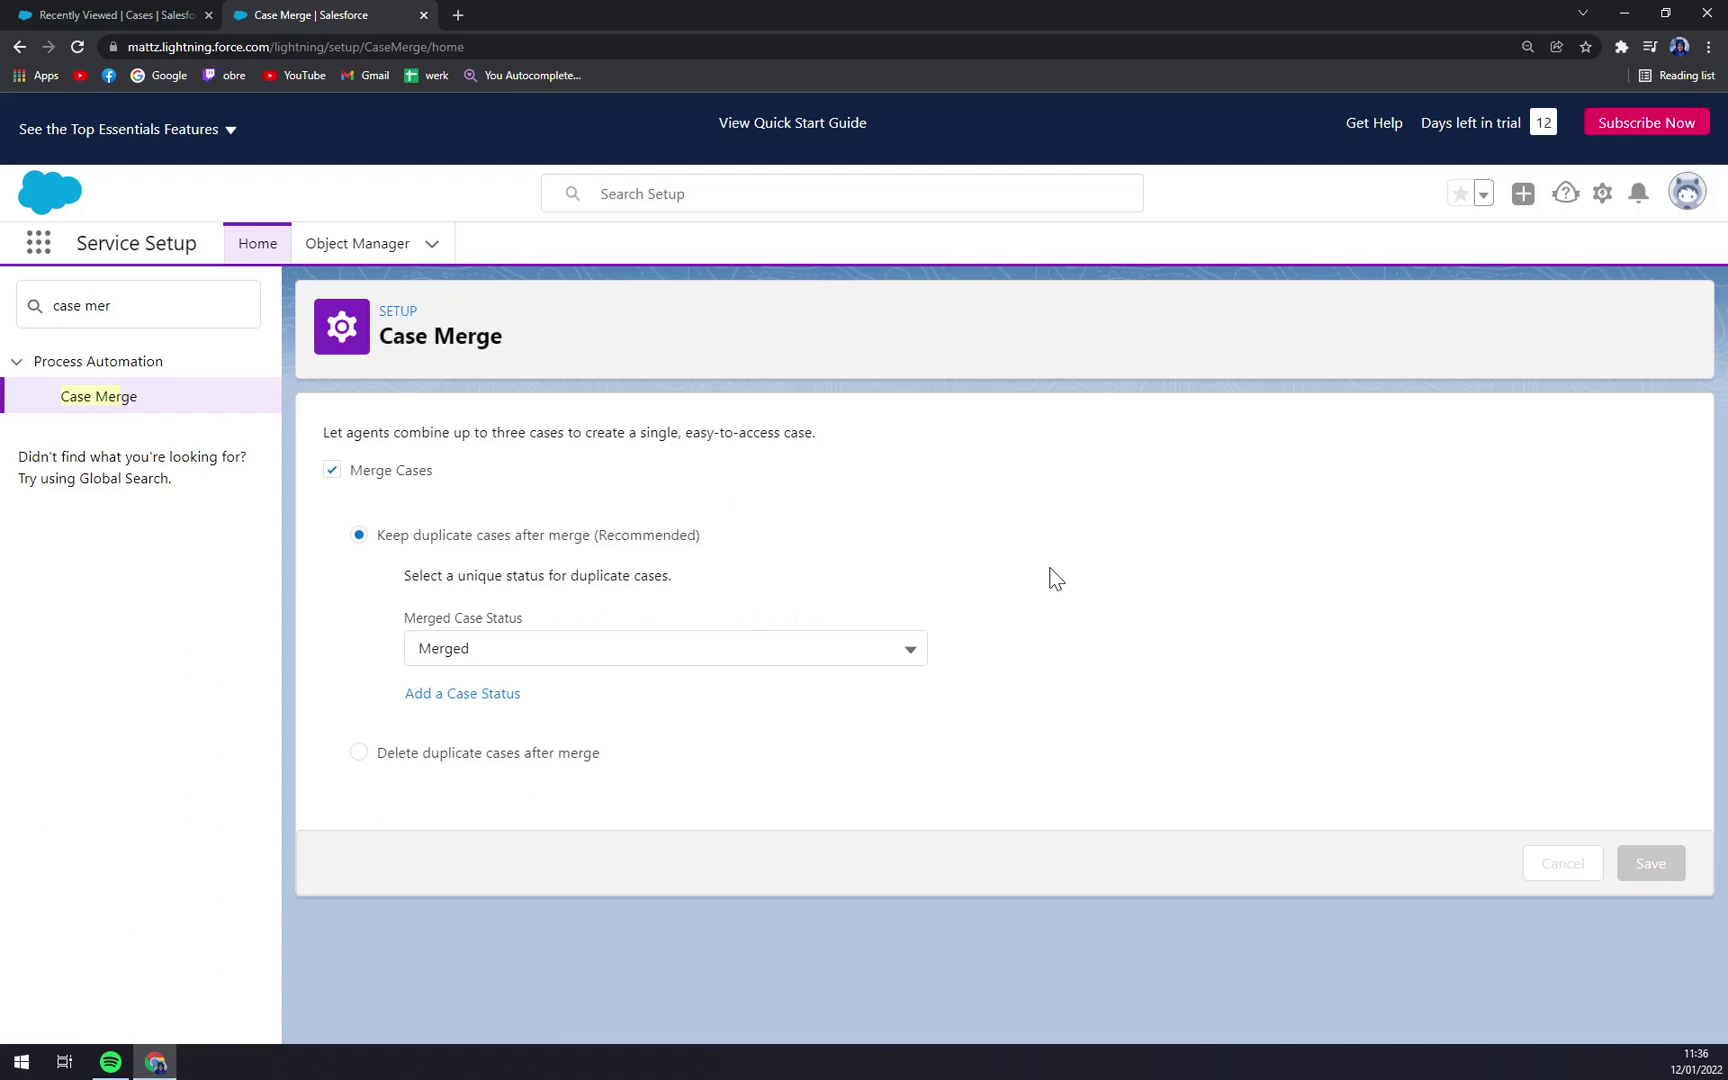
Reload the Cases list, visit Home and return, then select cases 00001032 and 00001031.
click(130, 14)
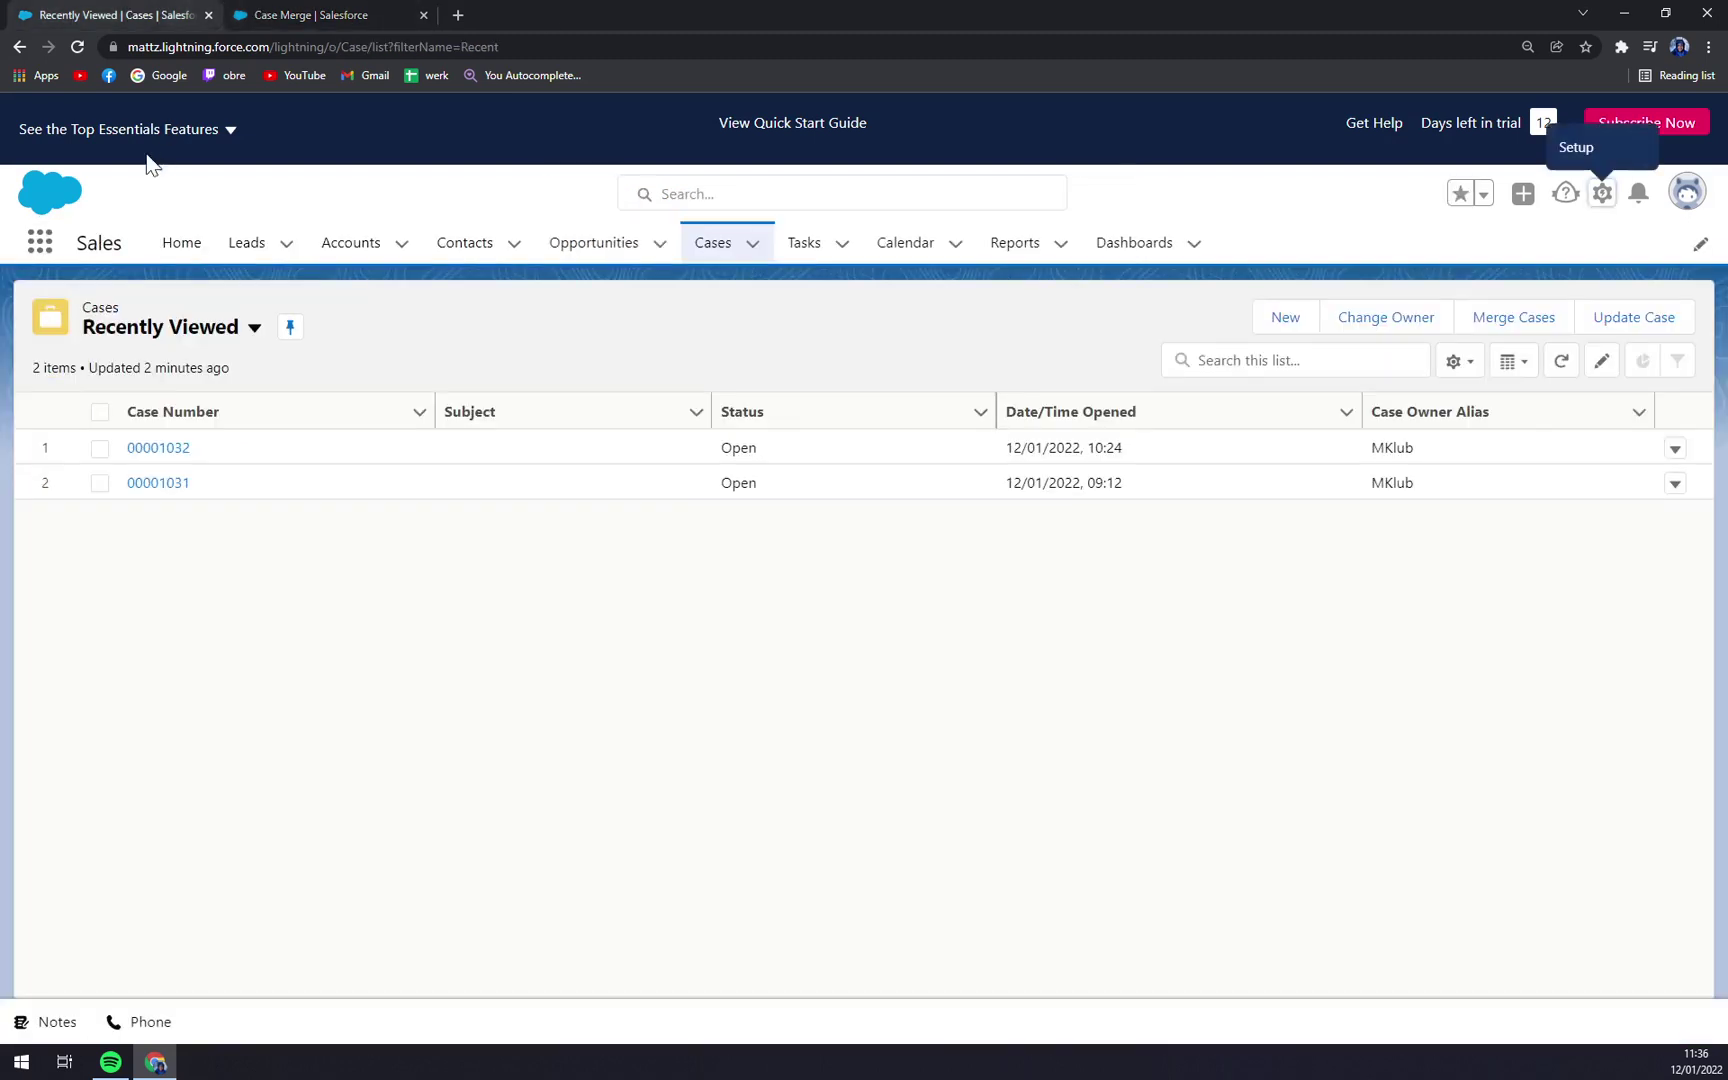
click(77, 47)
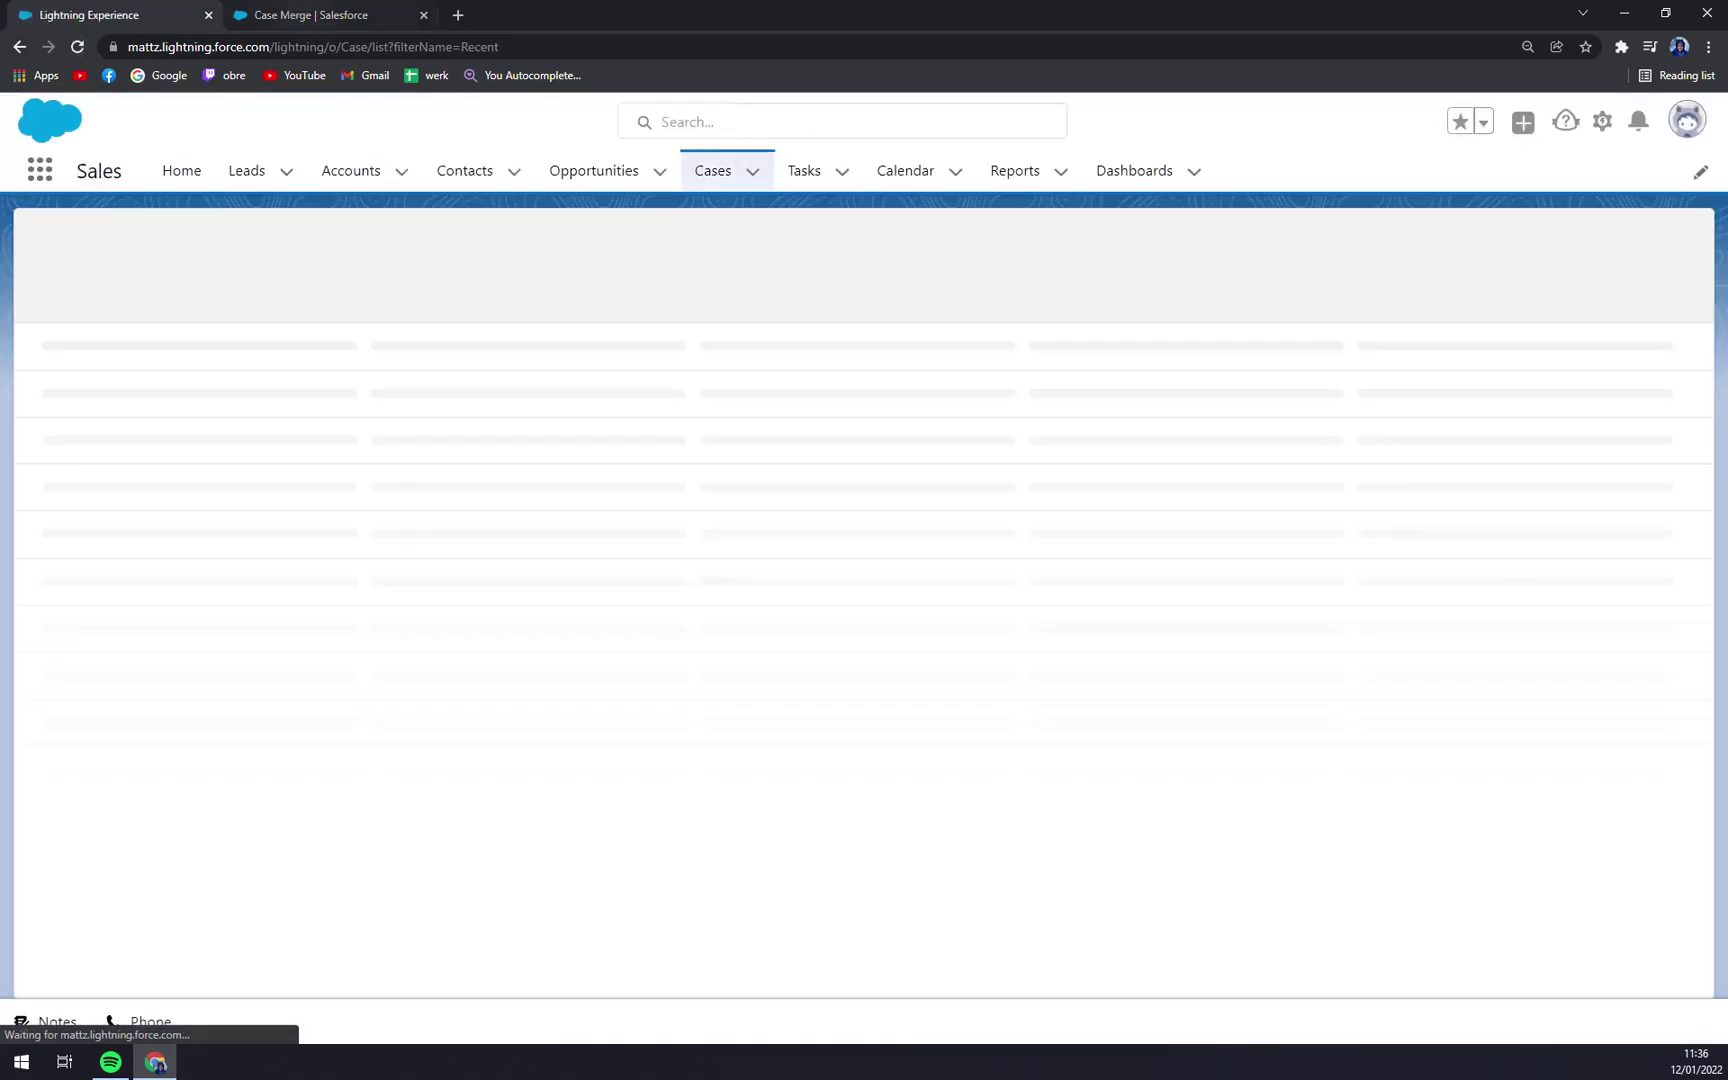
click(167, 176)
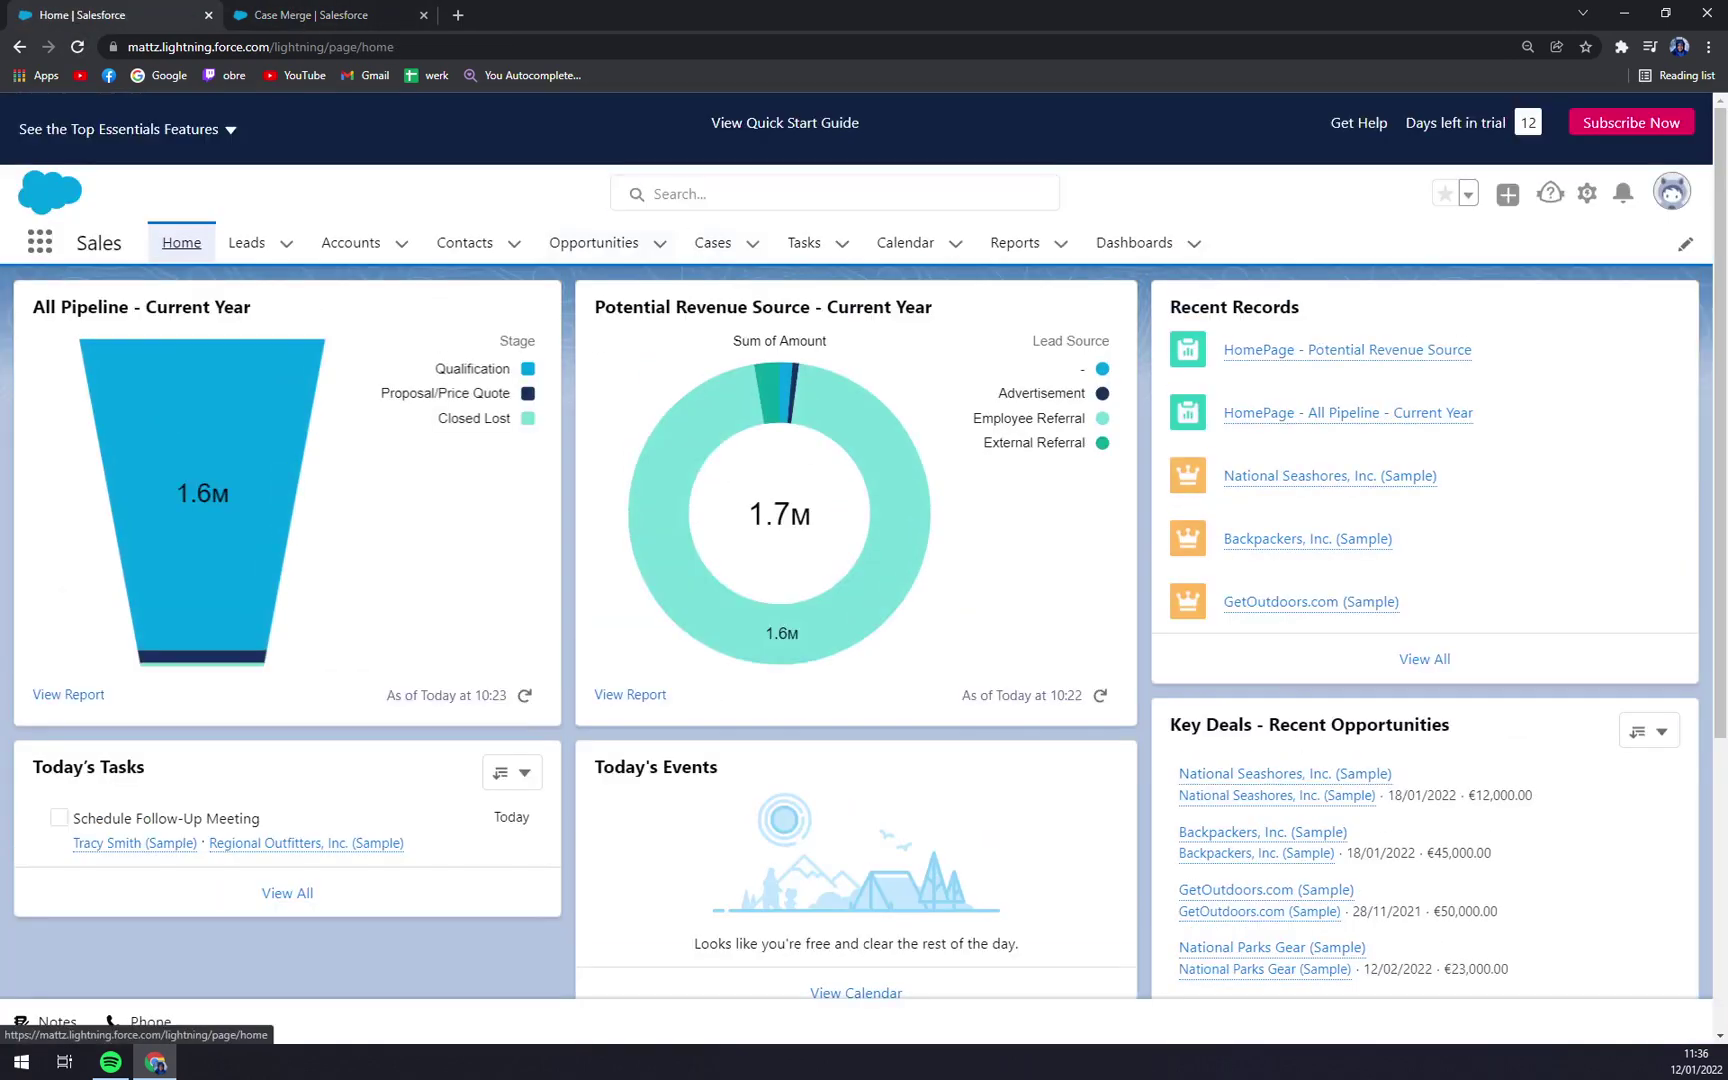
click(722, 200)
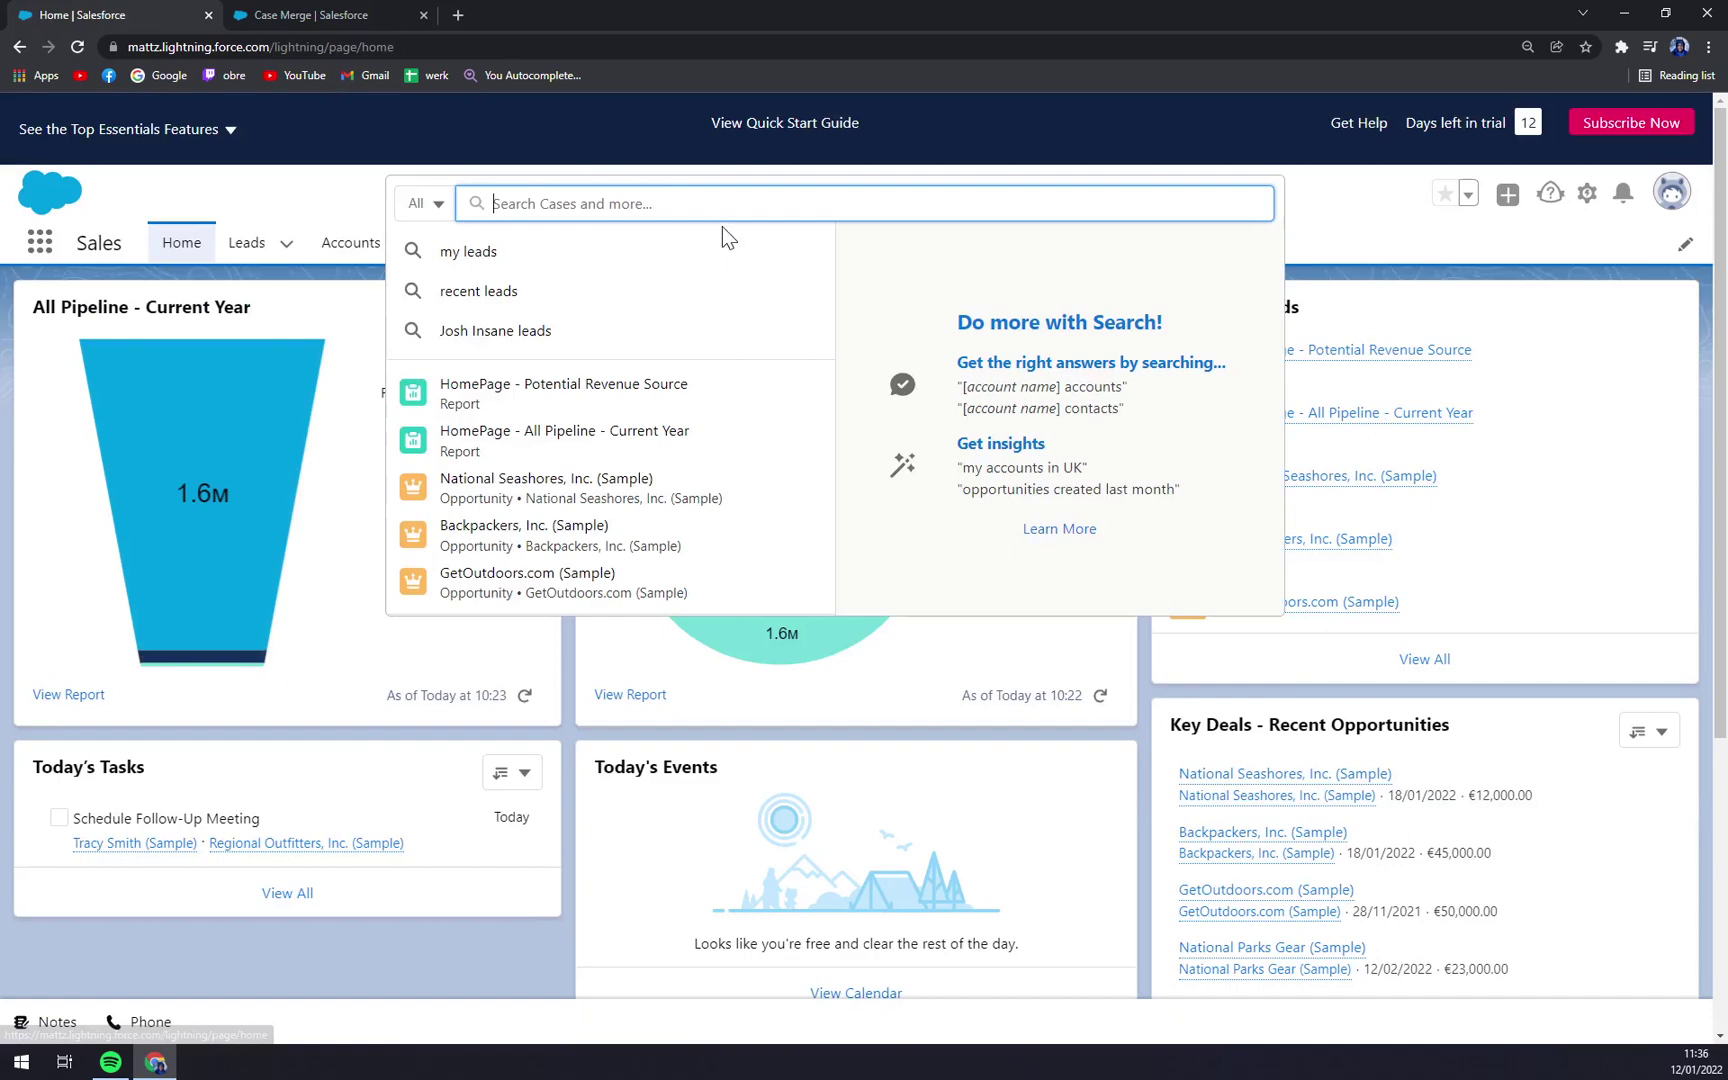
click(289, 185)
click(752, 236)
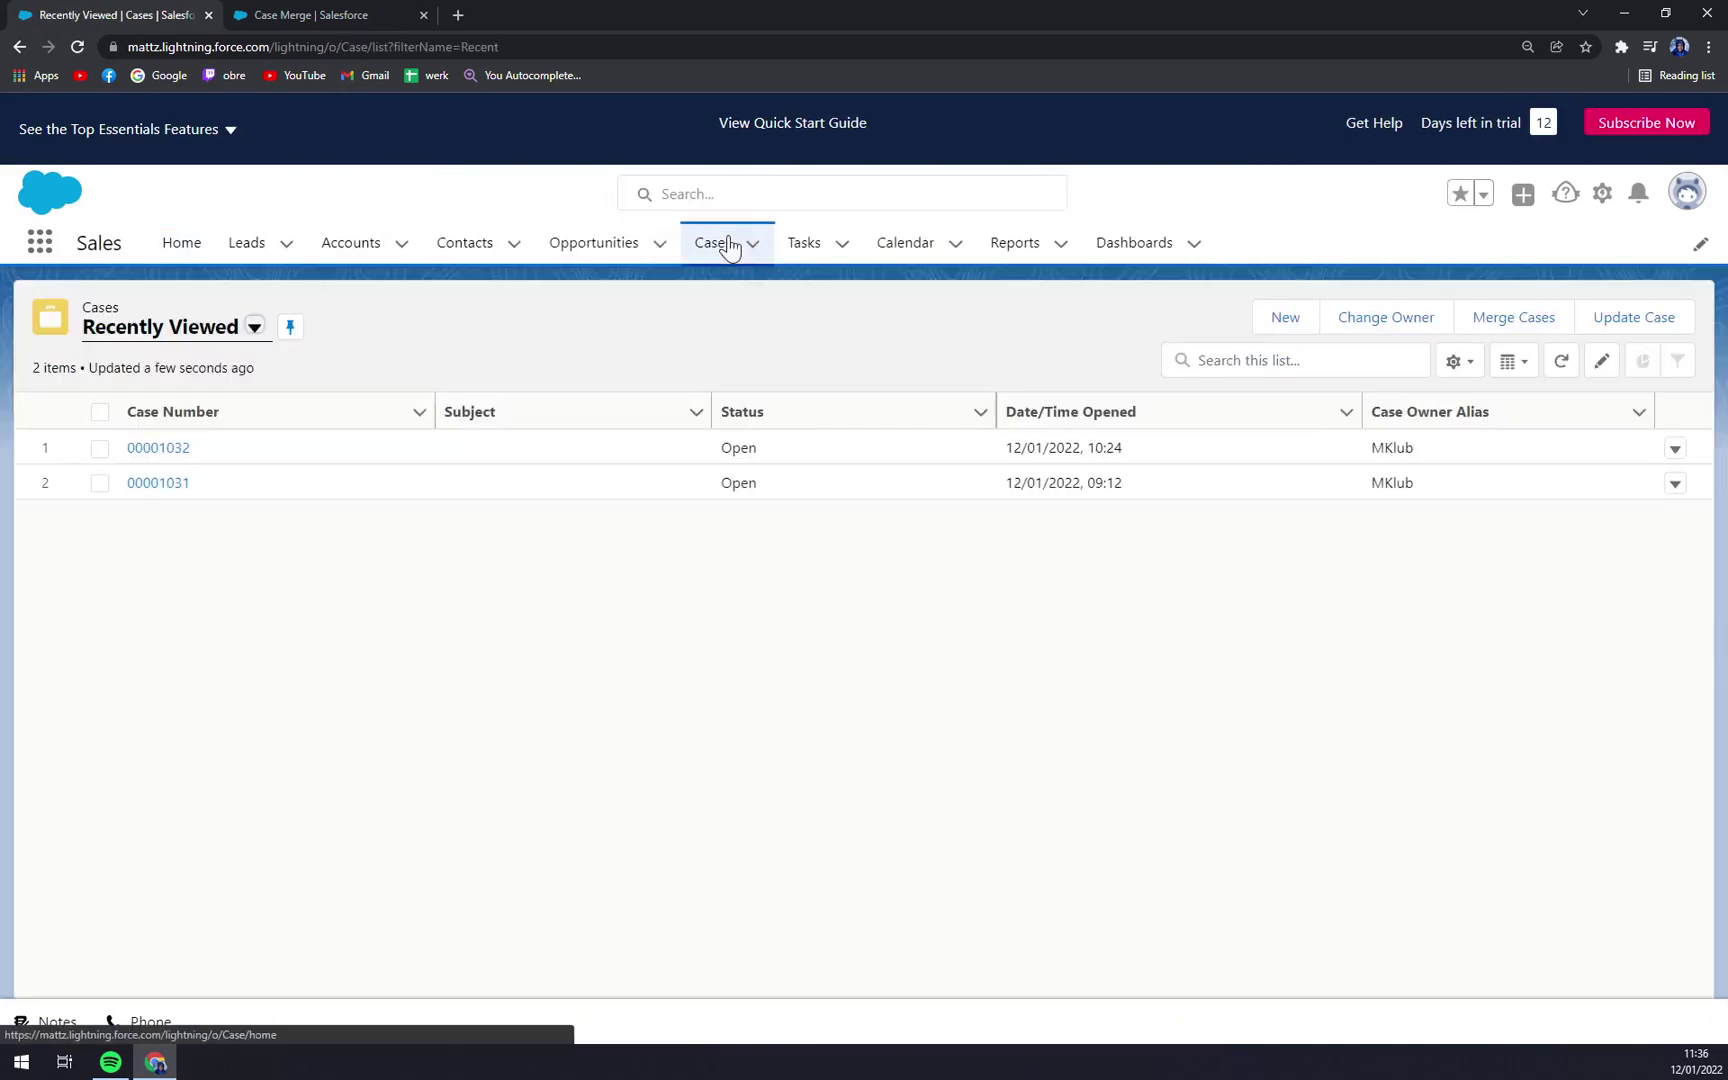
click(99, 452)
click(100, 487)
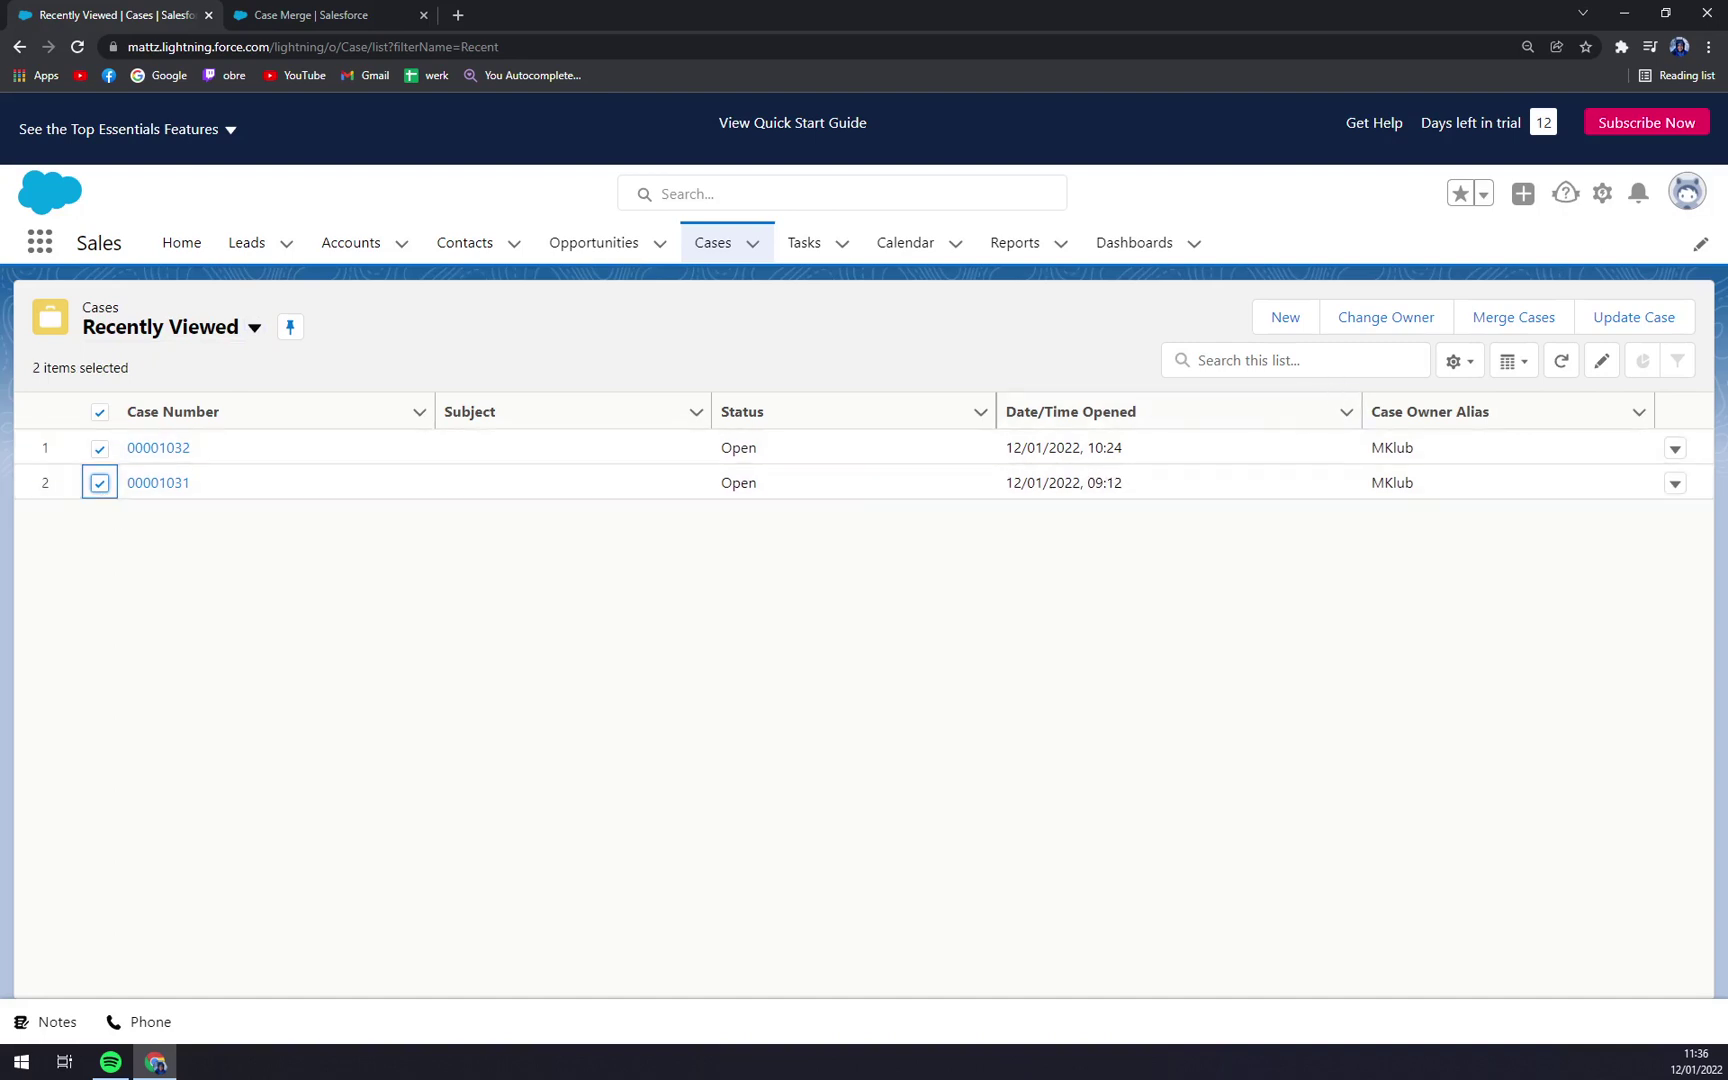
Merge case 00001031 into master case 00001032 through the compare and confirm steps.
click(1514, 318)
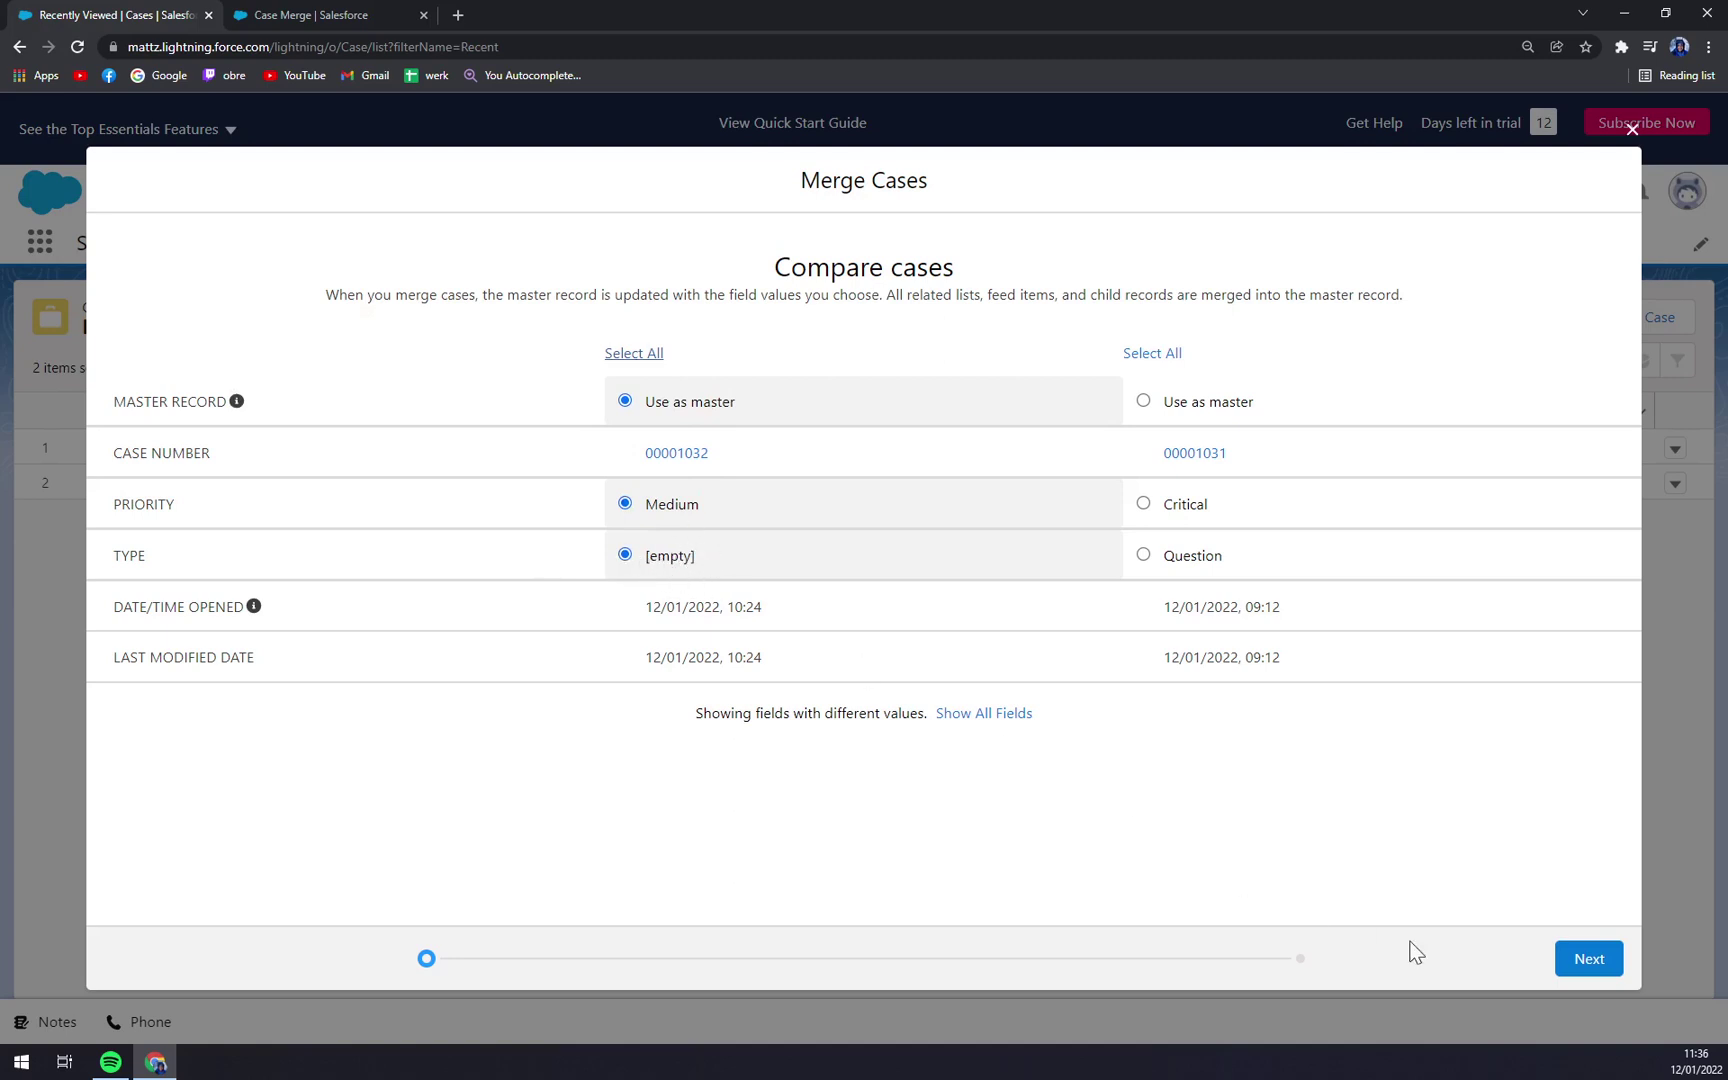
click(1585, 966)
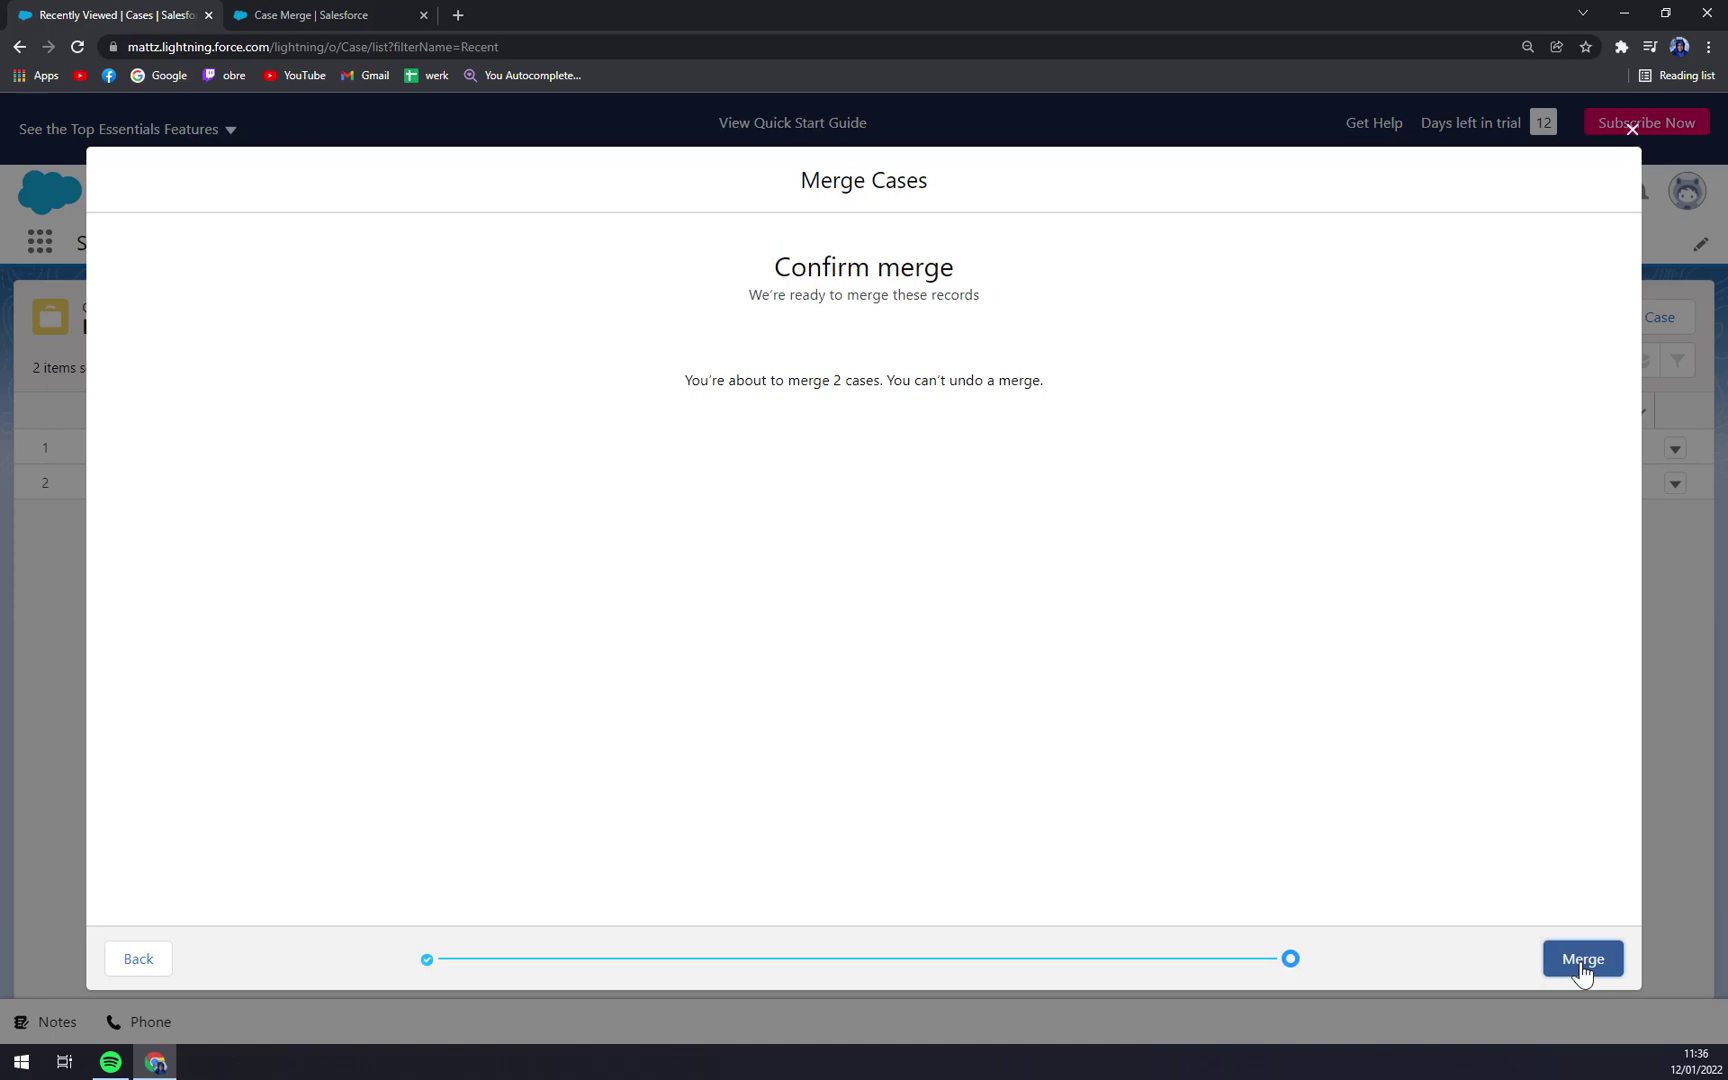
click(1581, 963)
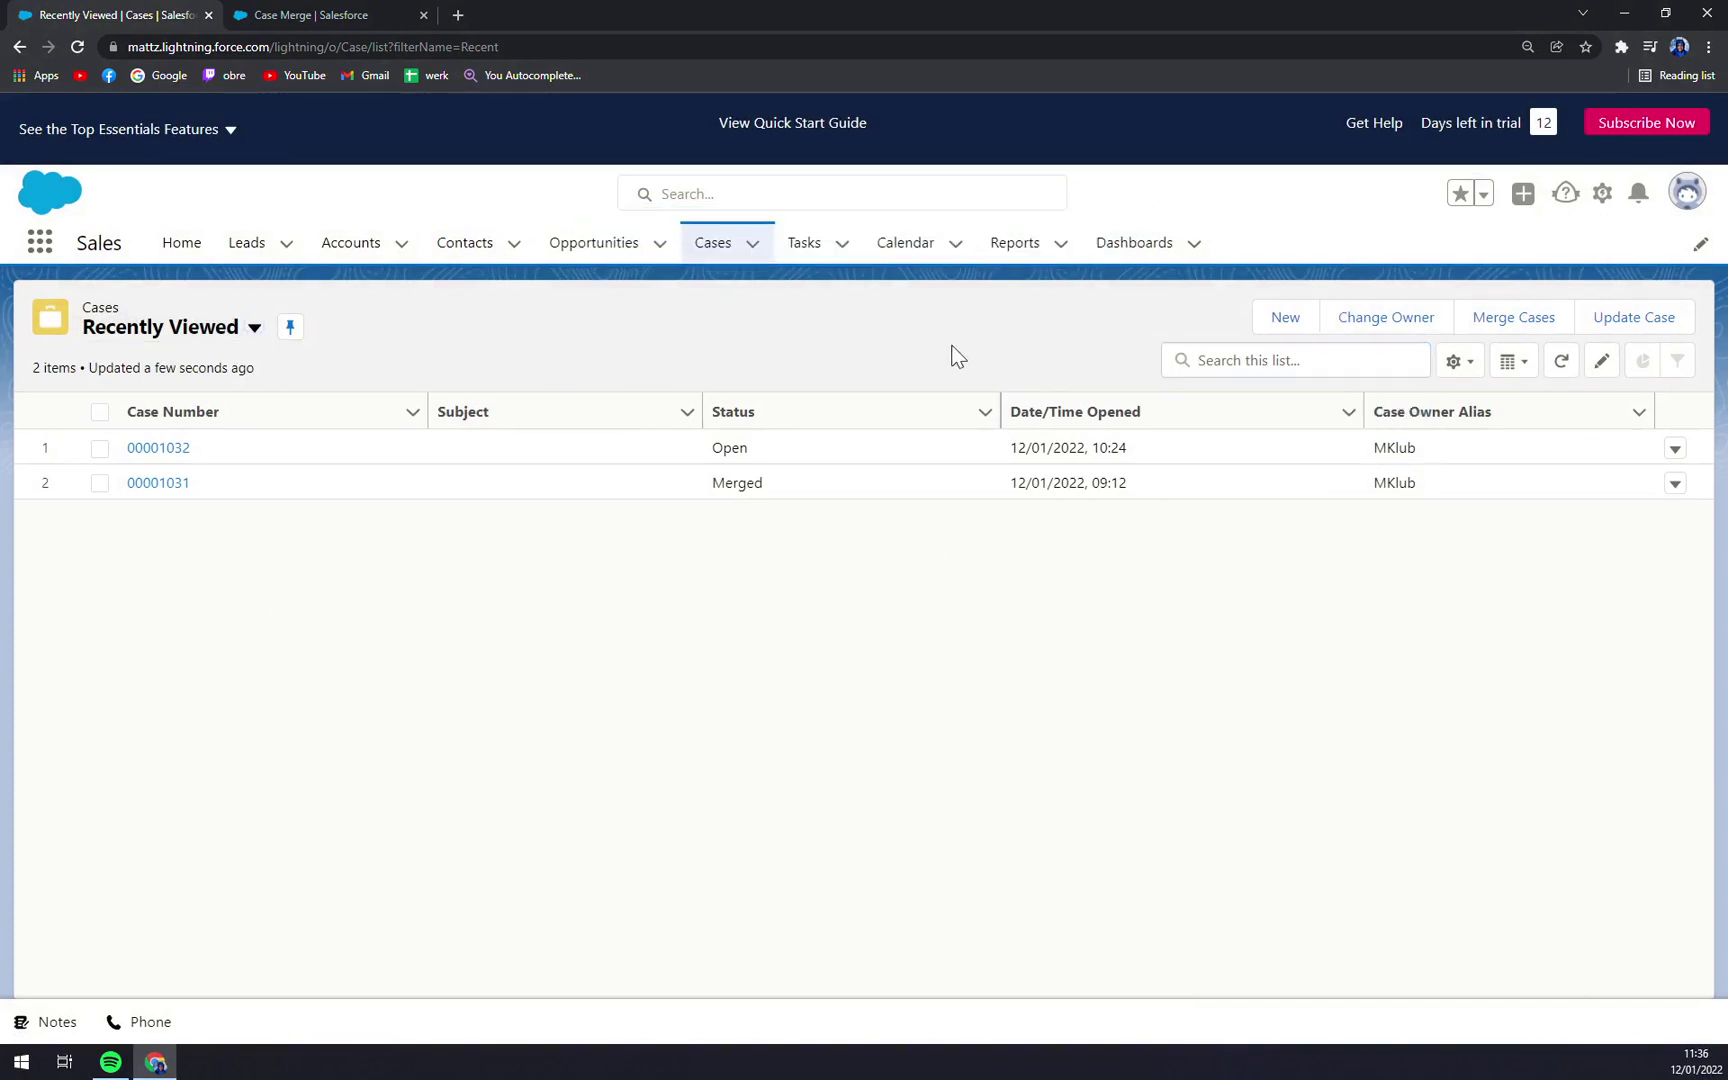
View case 00001032, then case 00001031, returning to the cases list after each.
click(160, 450)
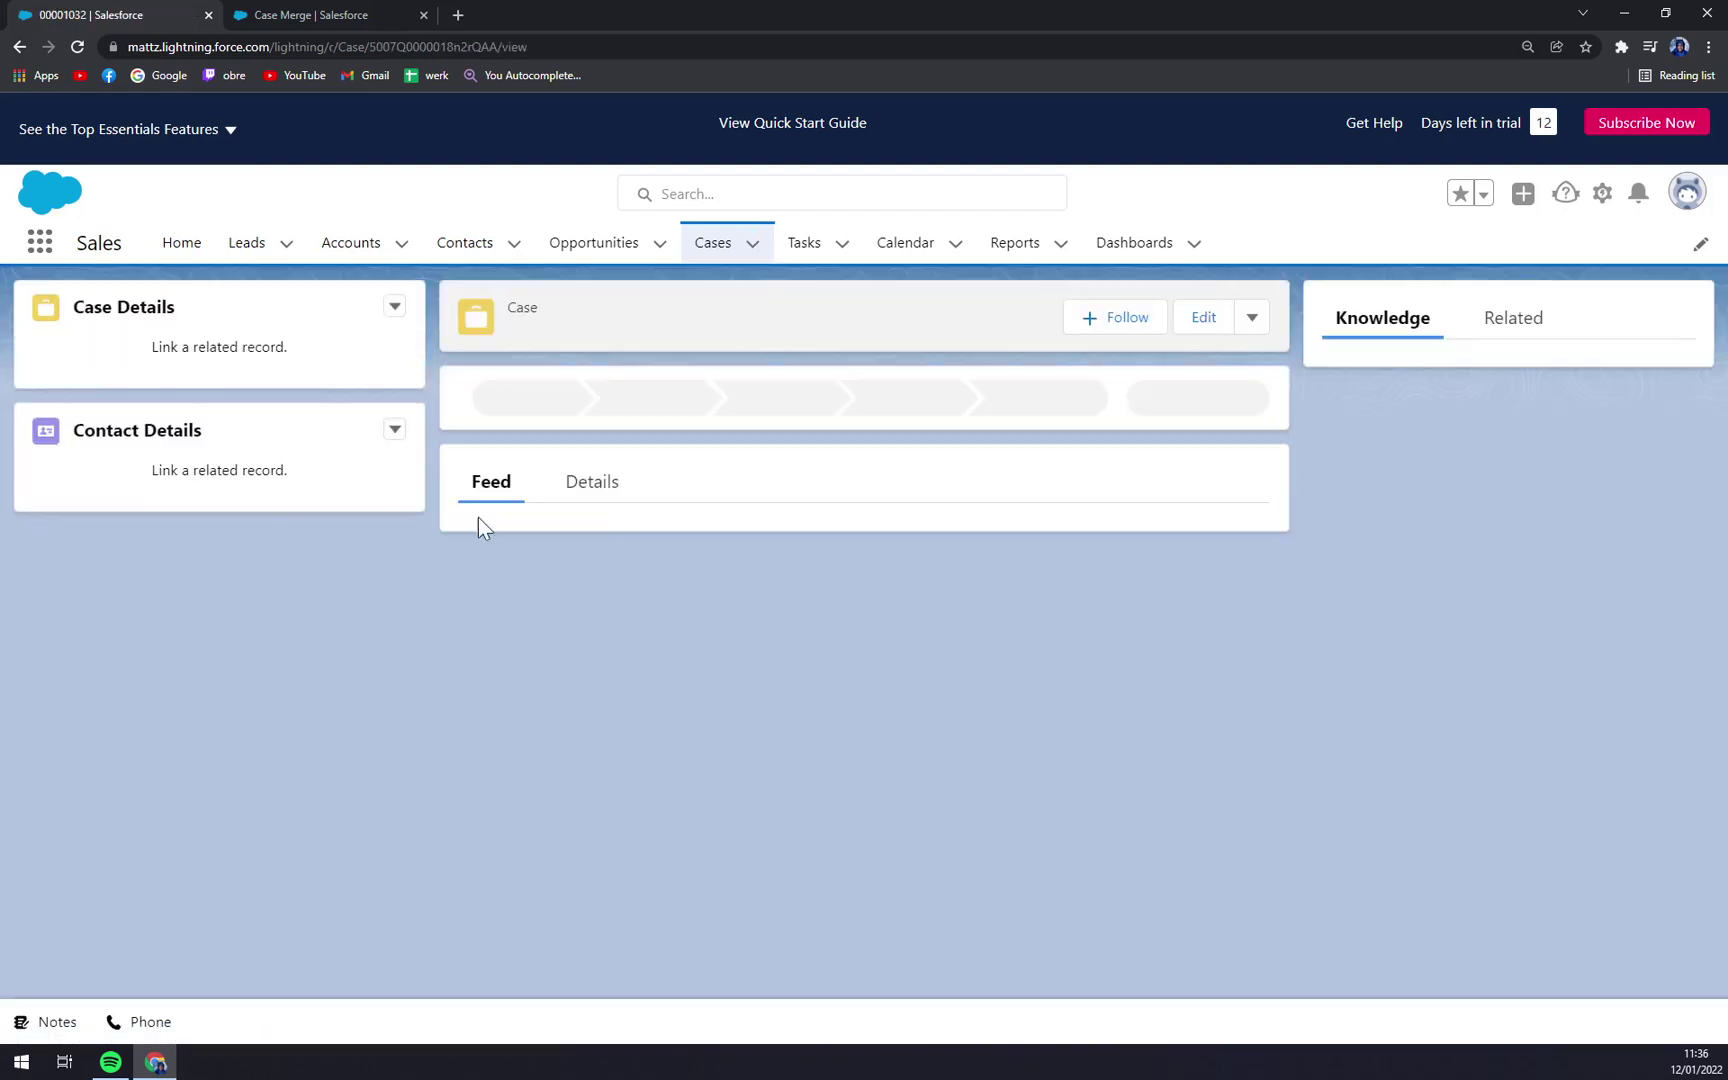
key(alt+Left)
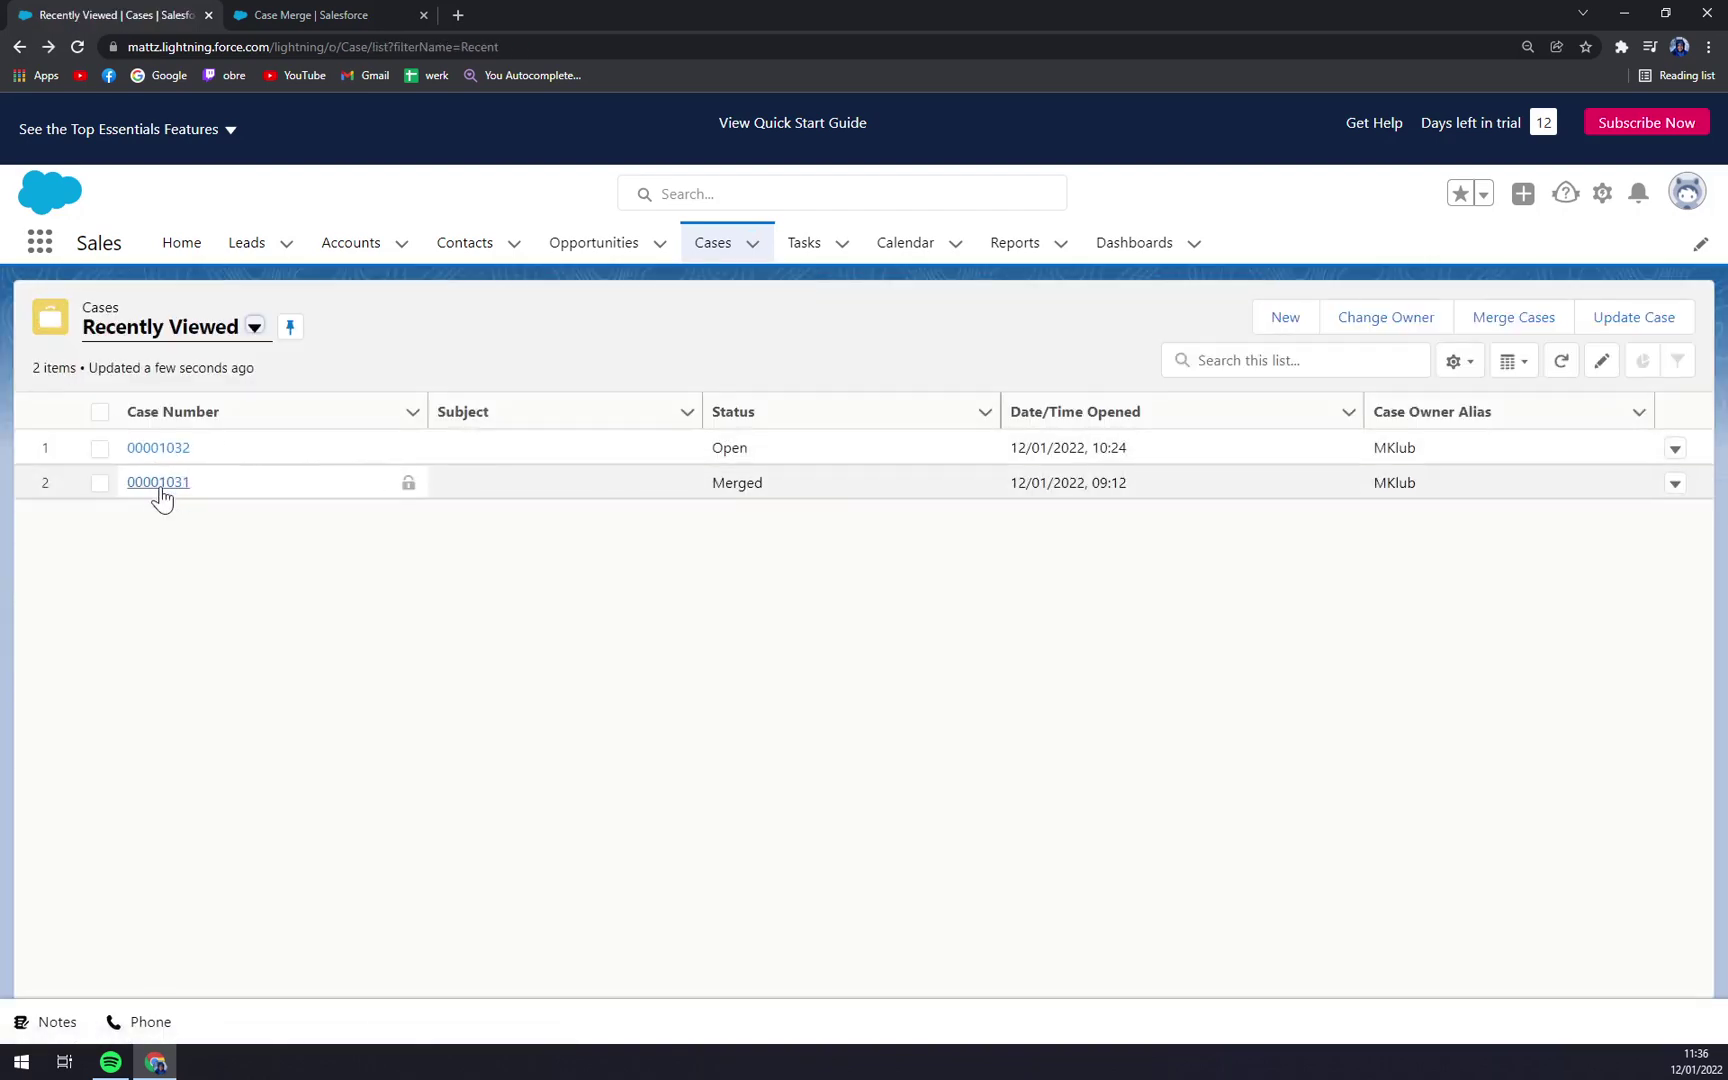
click(155, 484)
scroll(690, 791, down, 2)
scroll(309, 717, down, 2)
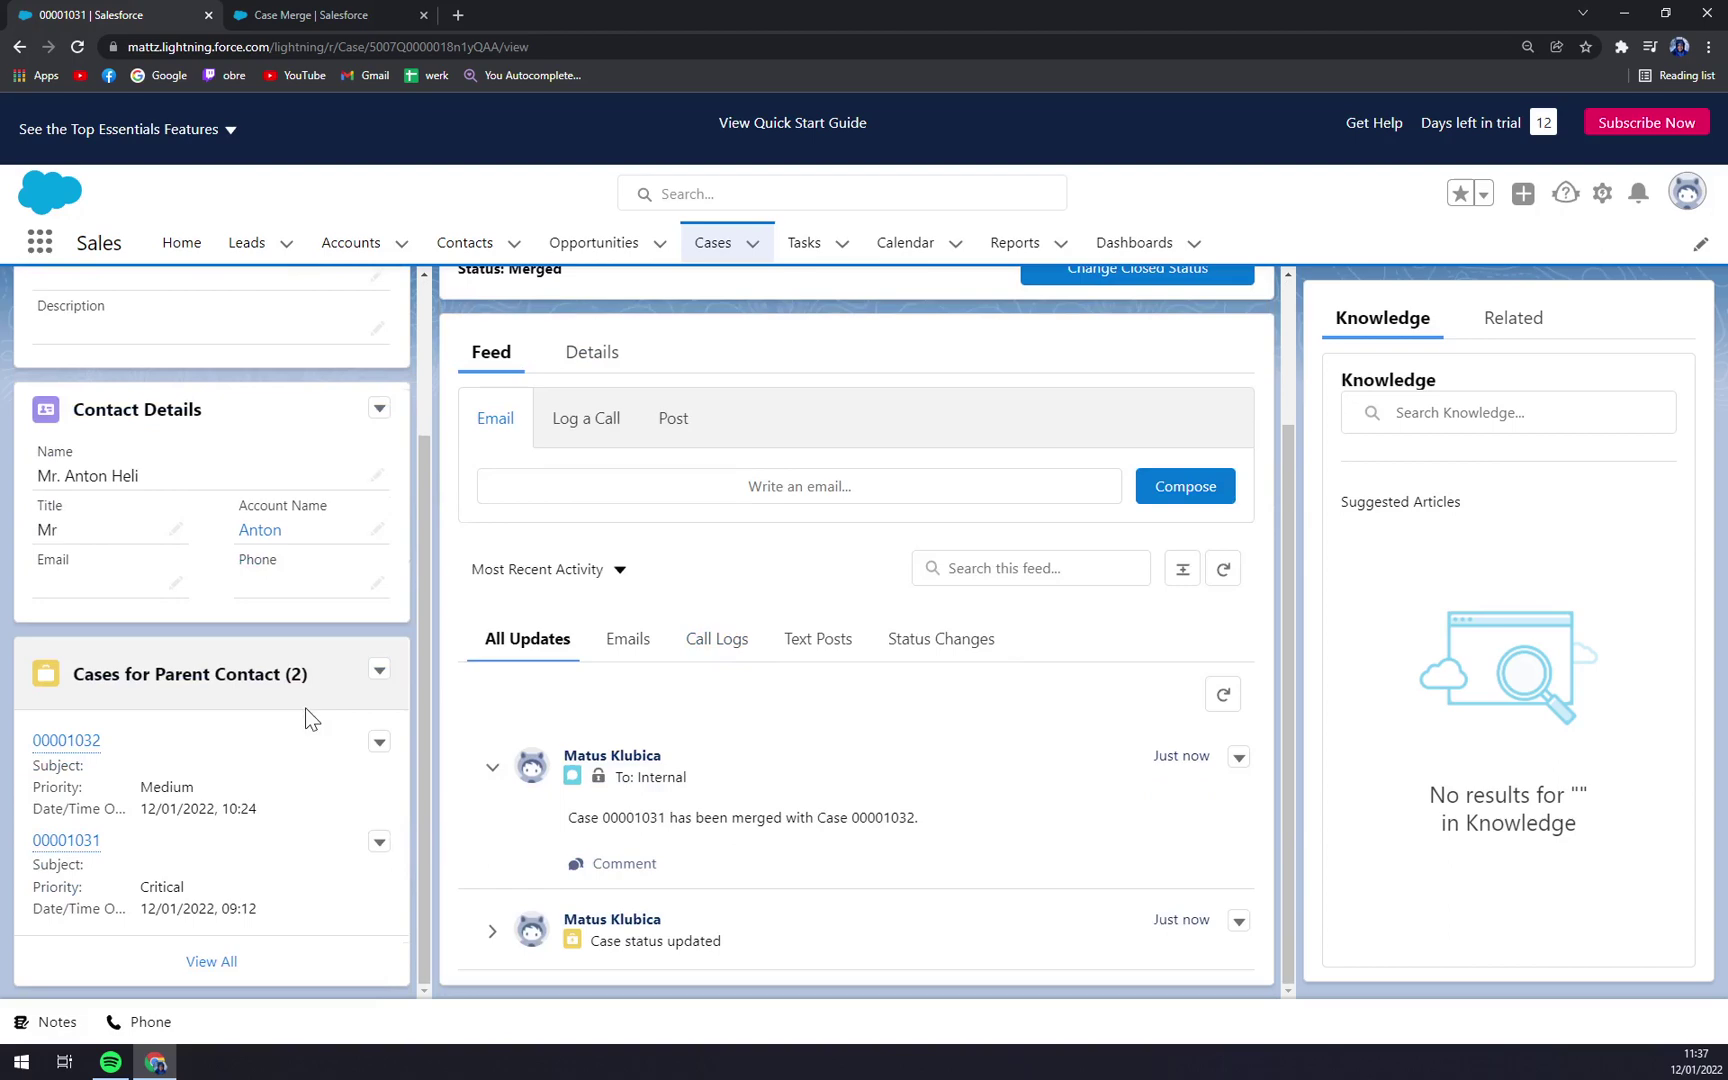
key(alt+Left)
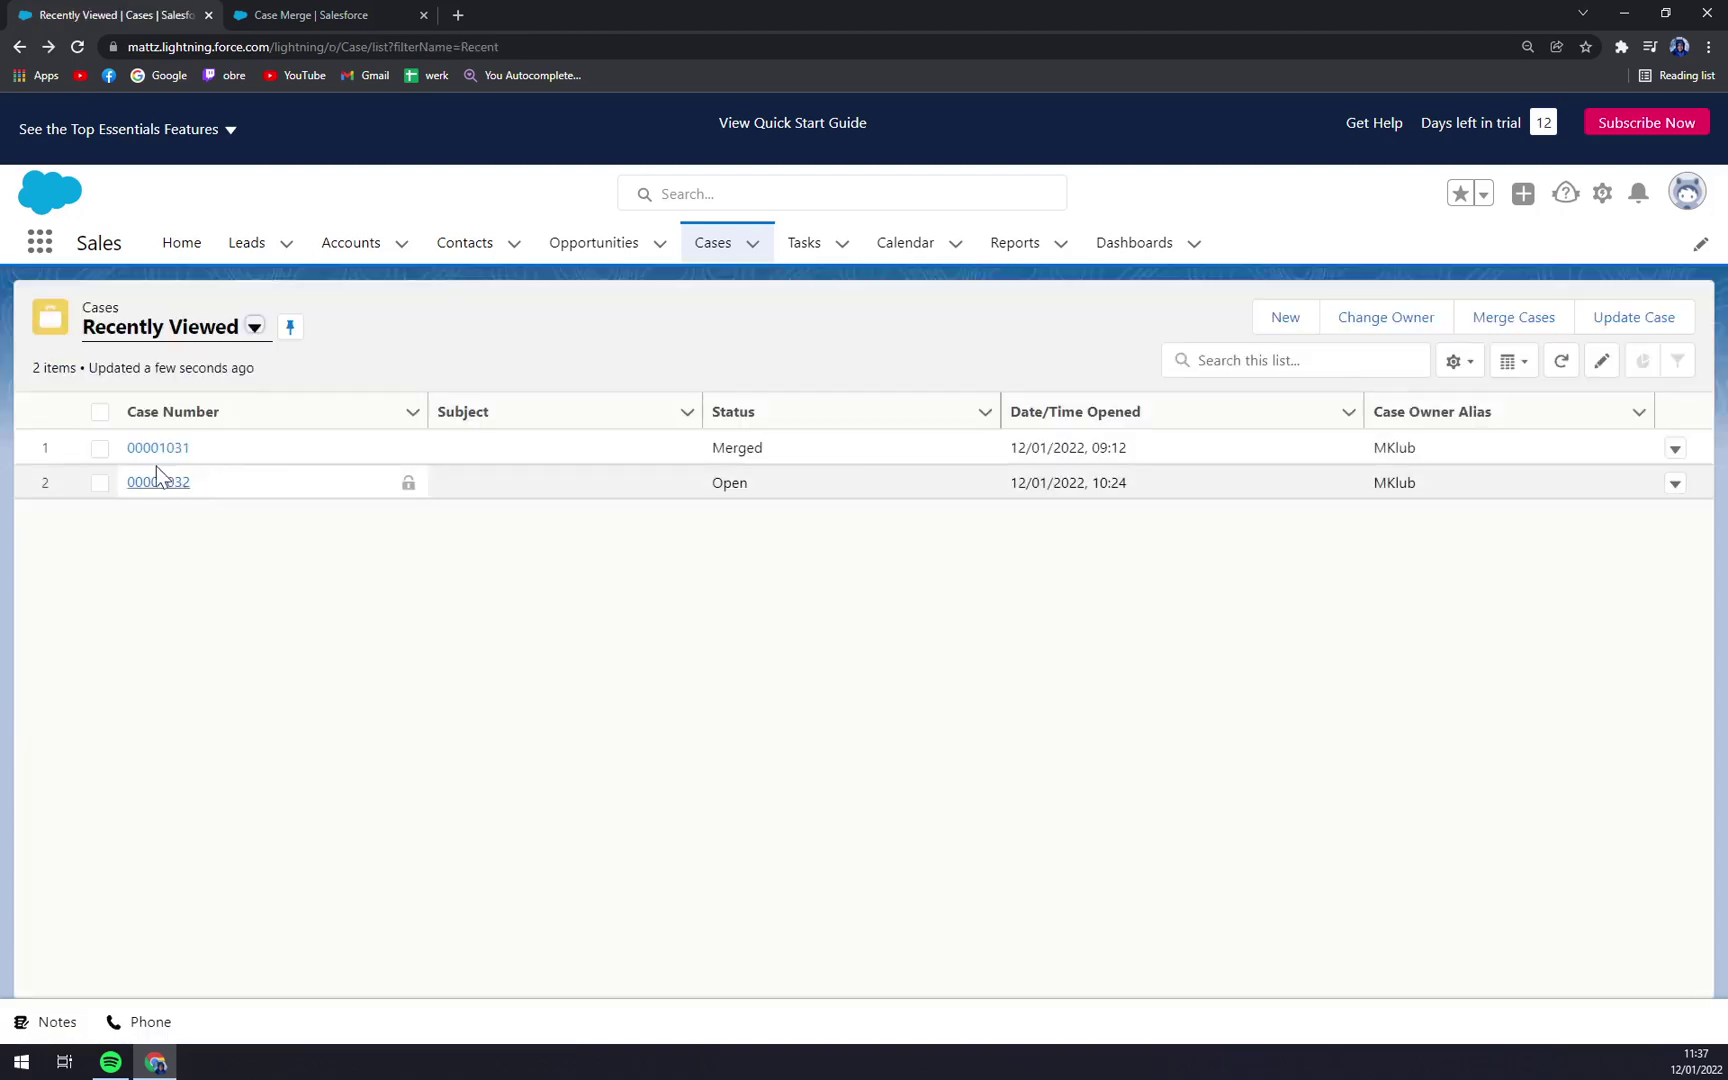
Open case 00001032 and find the feed message saying 00001031 was merged into it.
click(176, 493)
scroll(560, 596, down, 2)
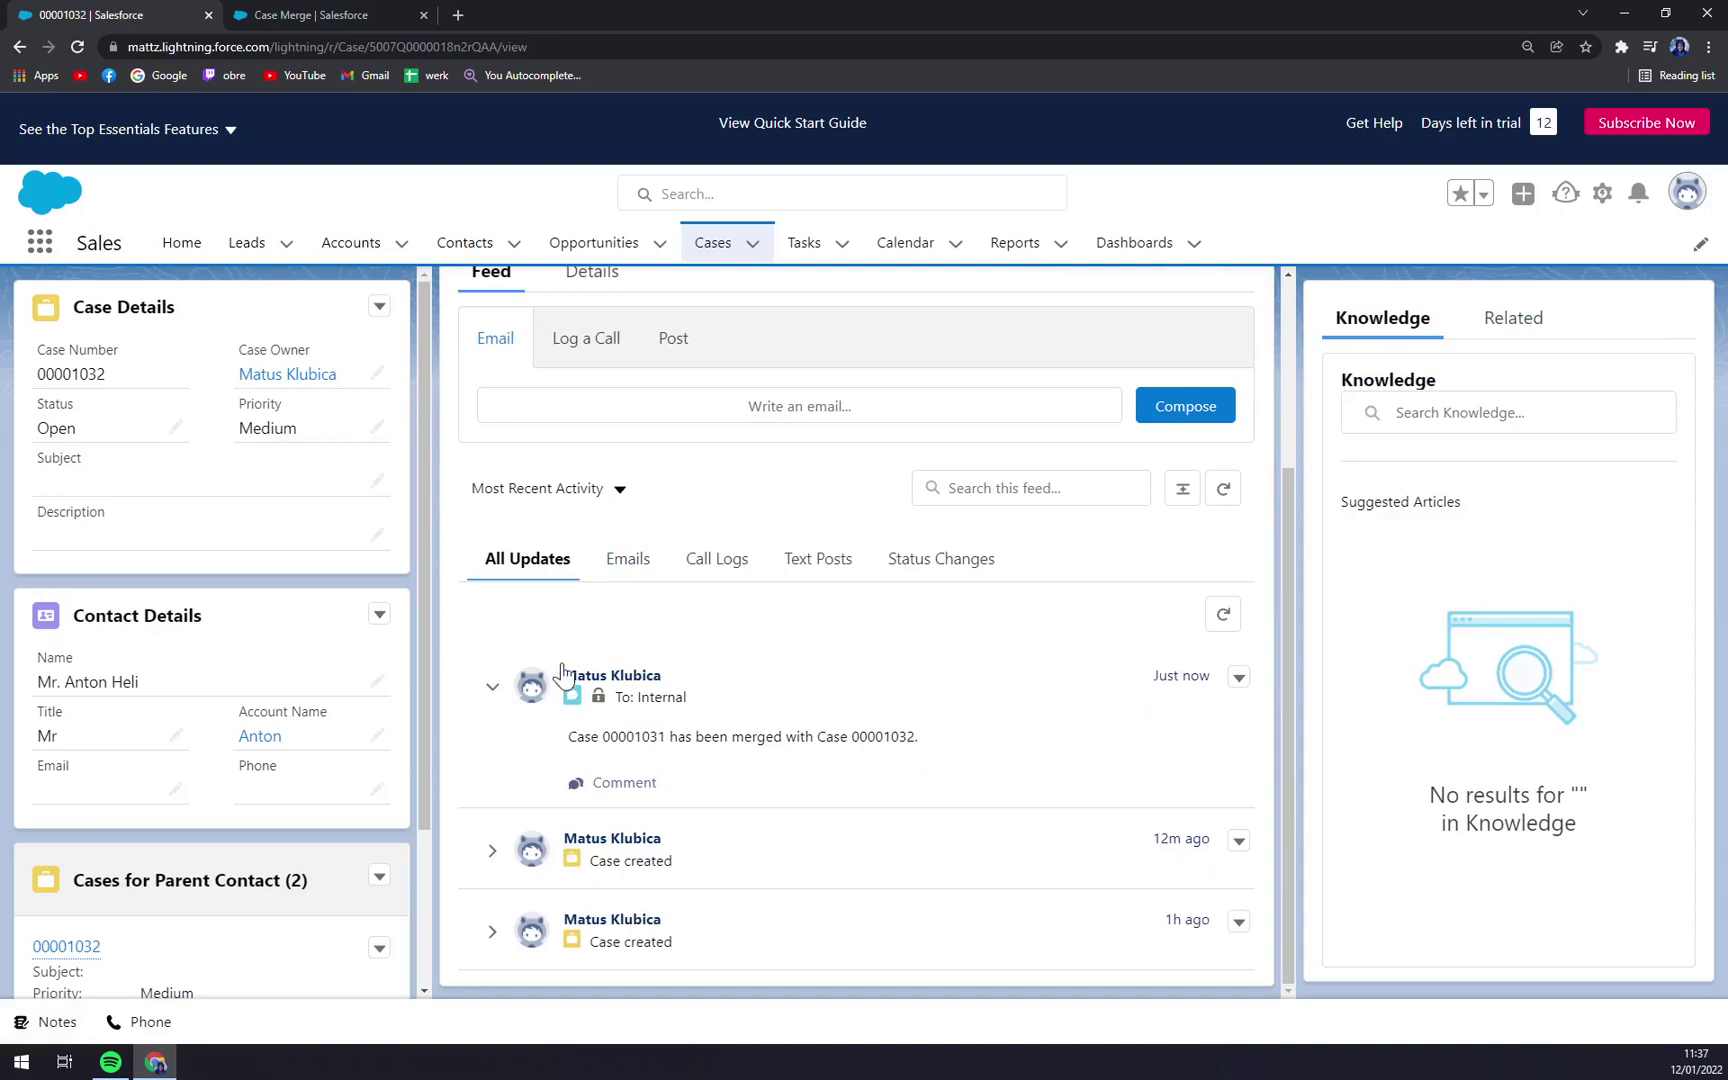
drag(566, 737, 918, 756)
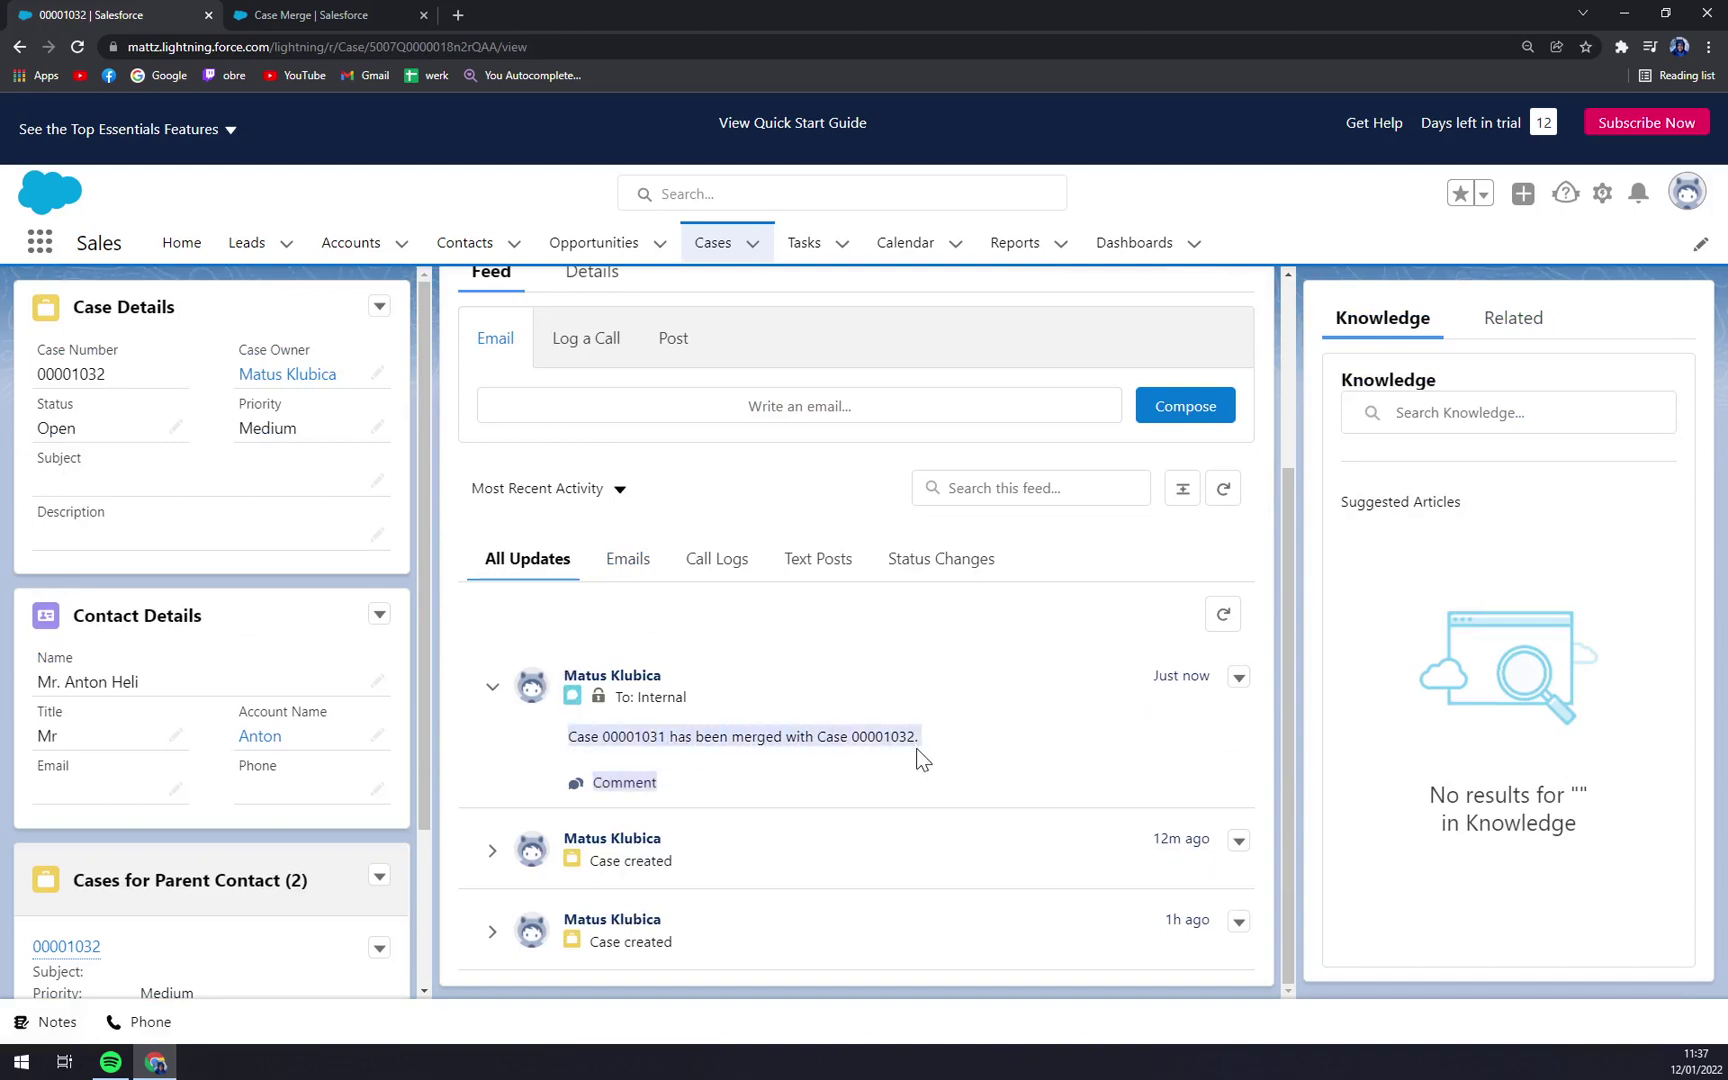
click(919, 751)
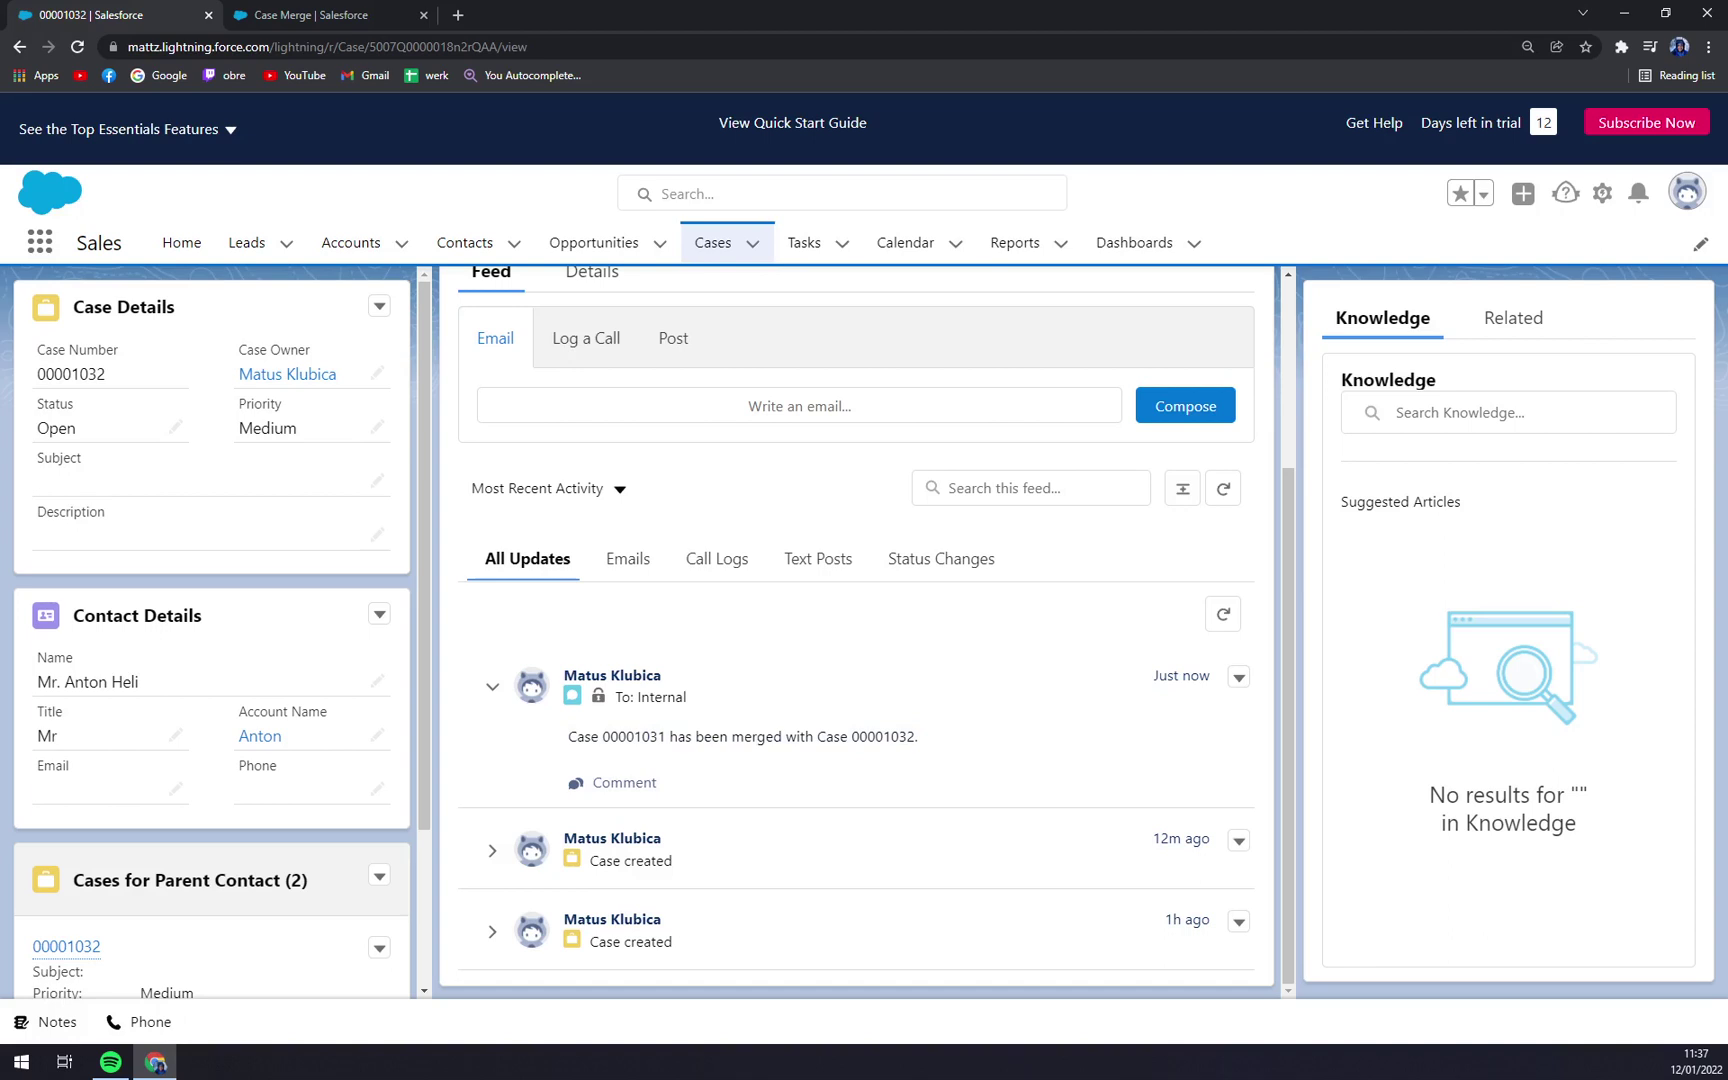
Start a comment on the 'case 00001031 merged' message in case 00001032's feed.
click(645, 788)
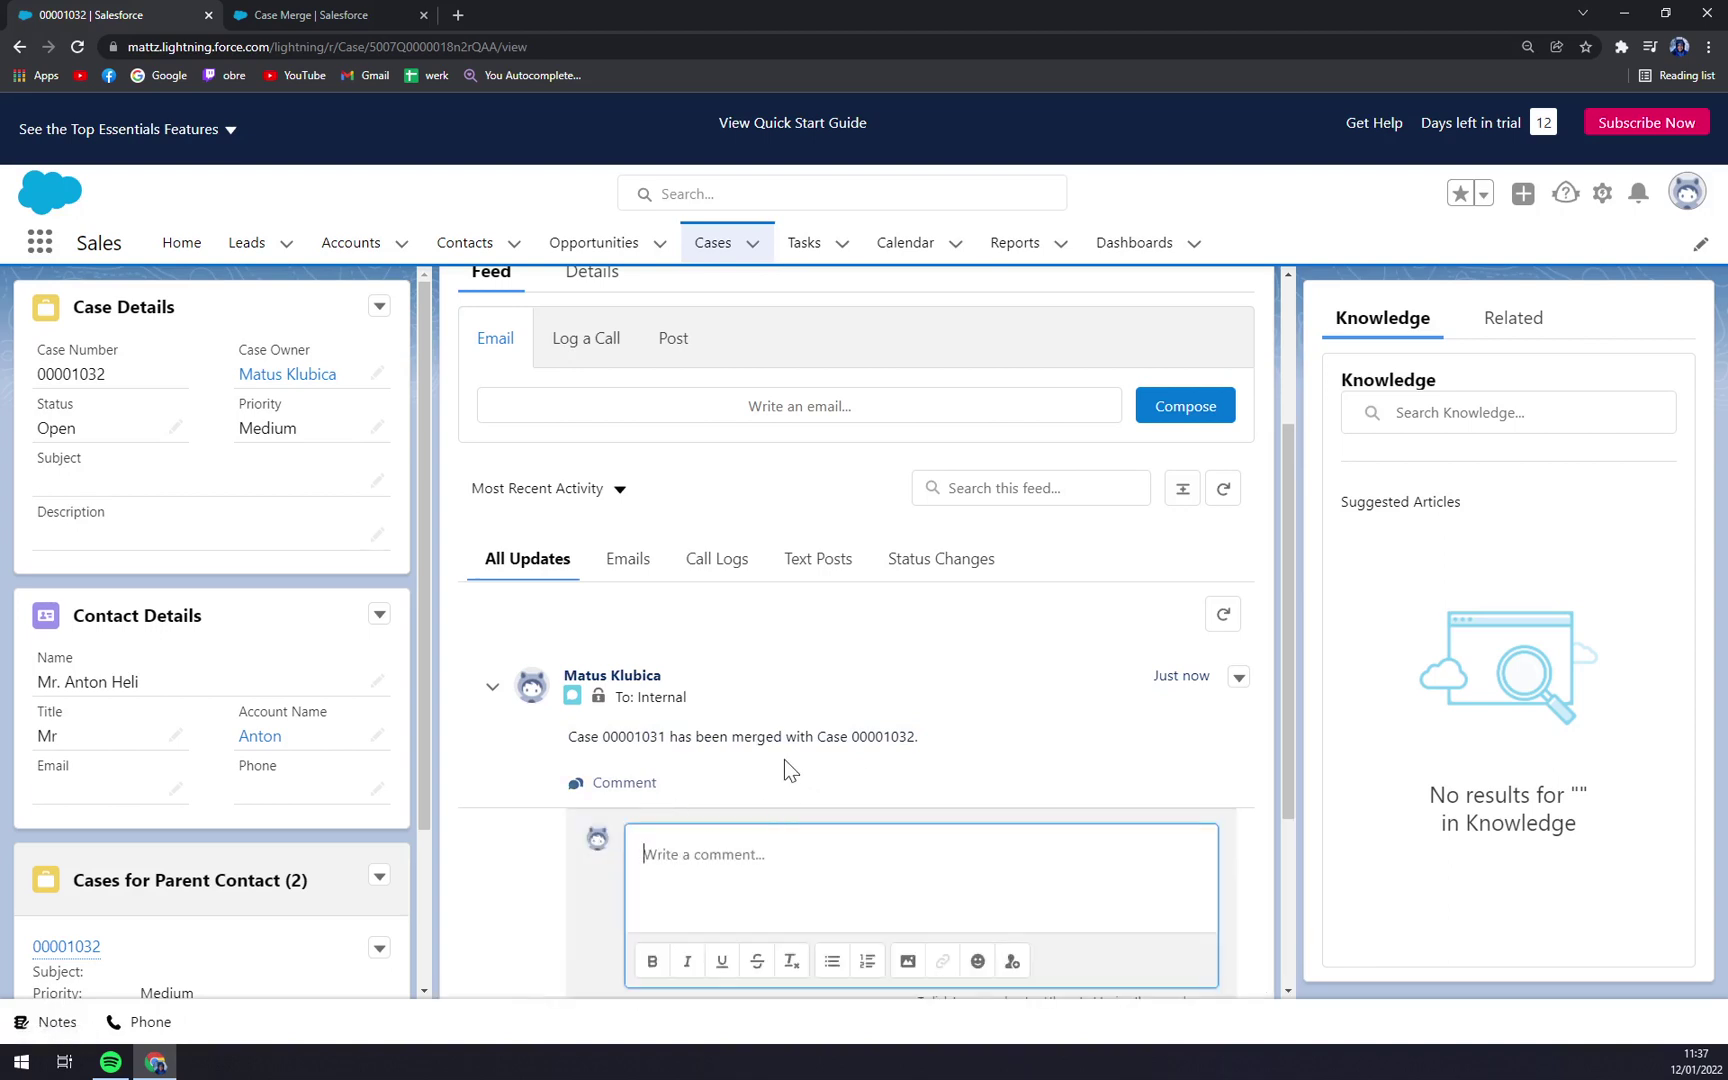